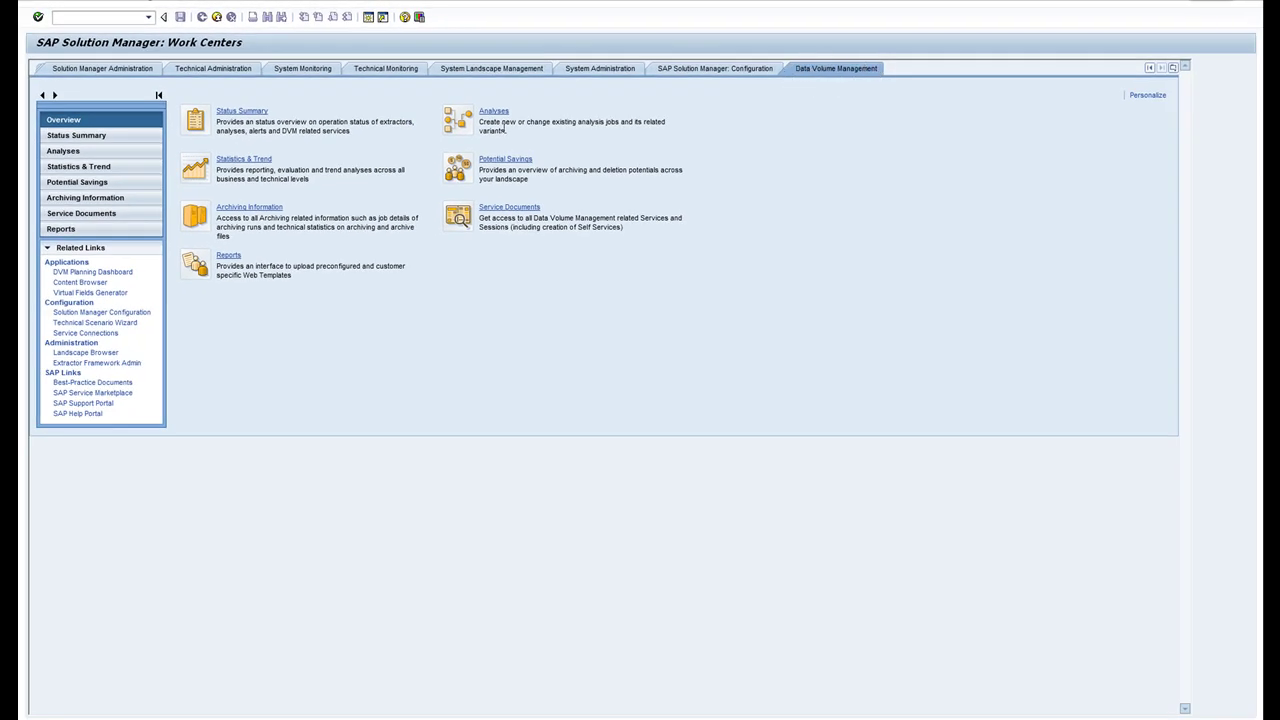
Open the Data Volume Management Status Summary with extractor, analysis job and solution counts, including 50 finished jobs.
click(110, 136)
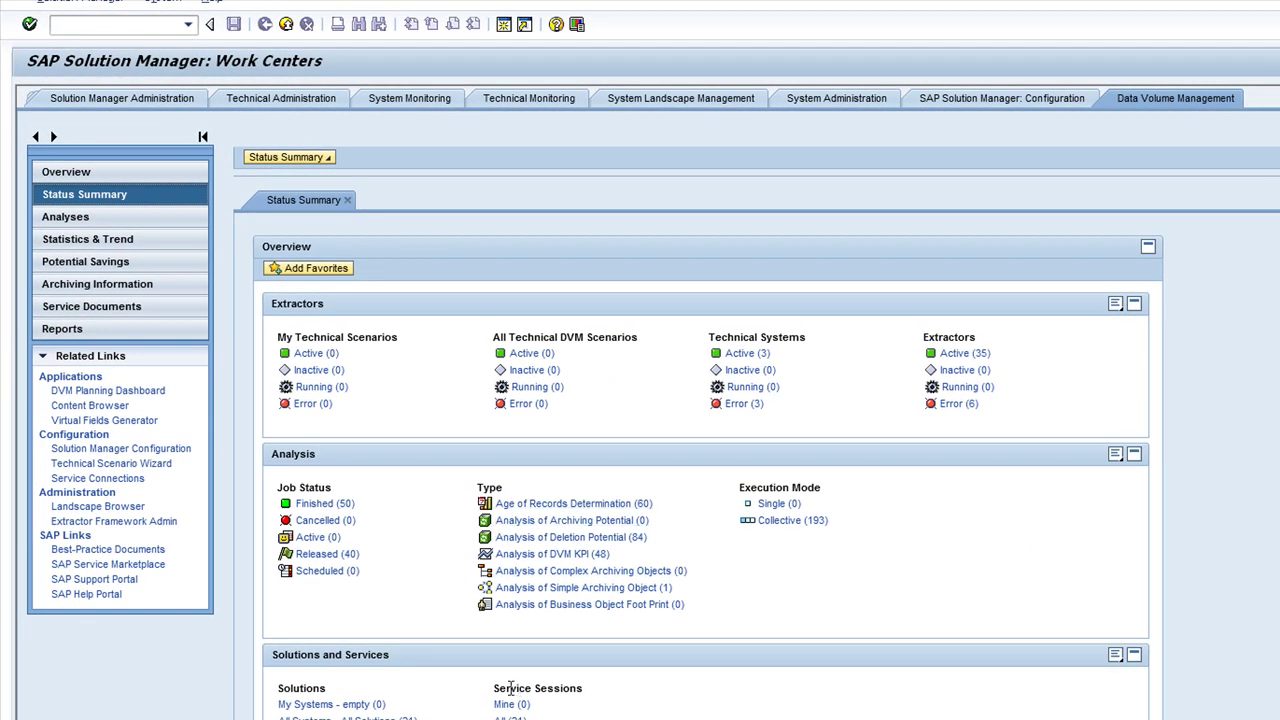
Open Analysis Administration and page the Analysis Overview down to tables ERCH through PLKO.
click(64, 219)
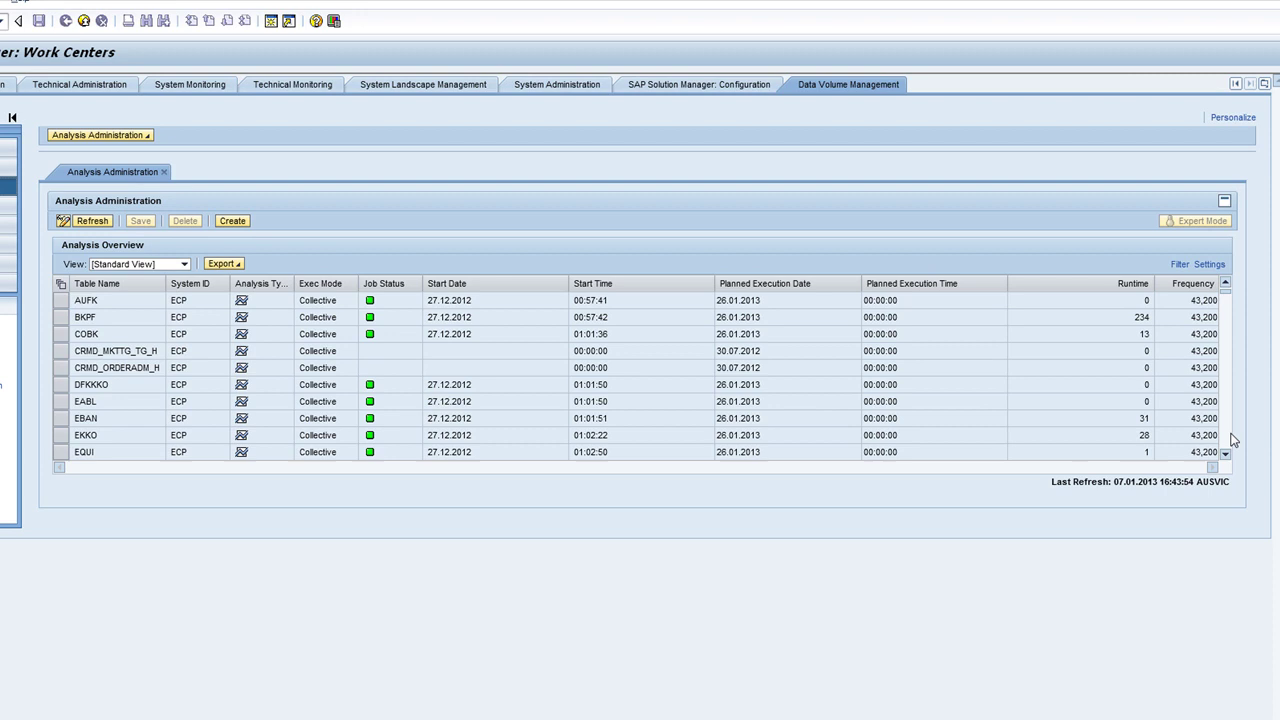
click(1228, 433)
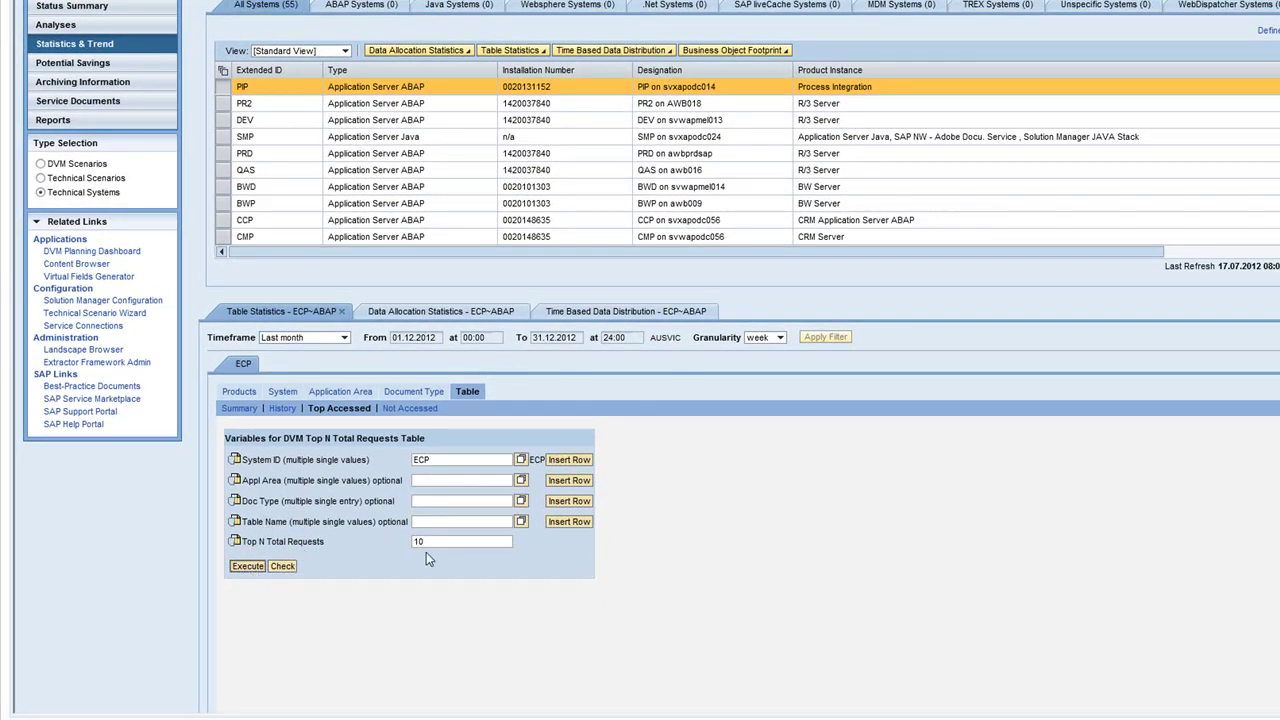
Check that the ECP Top Accessed table statistics use System ID ECP and Top N Total Requests 10.
drag(435, 541, 362, 541)
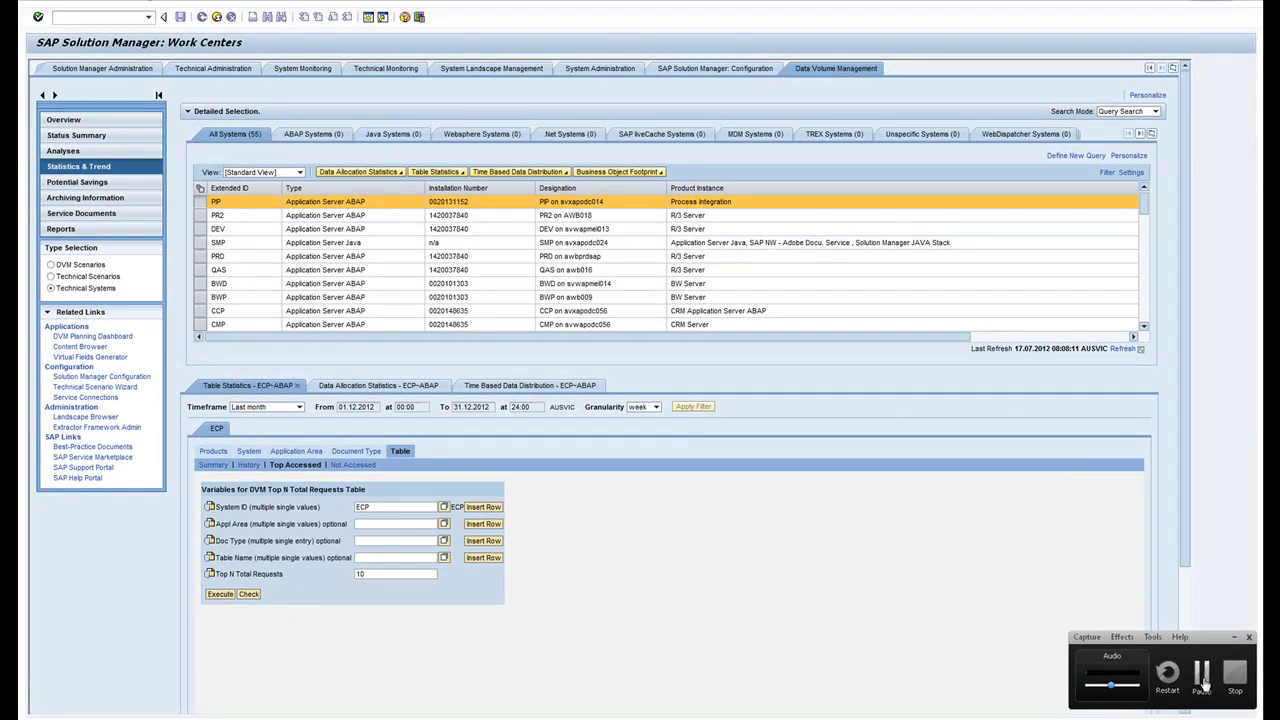
Run the ECP Top Accessed query and review the chart and table, led by DDNTF.
click(1203, 678)
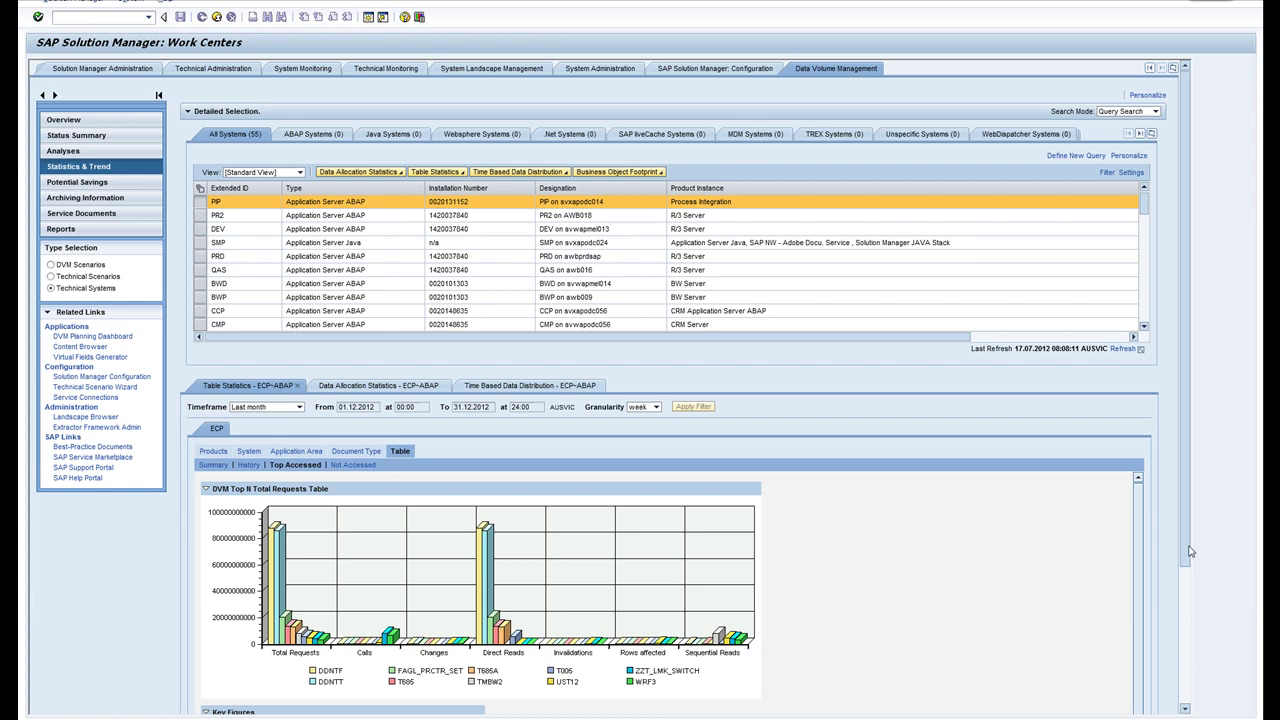
drag(1190, 550, 1198, 690)
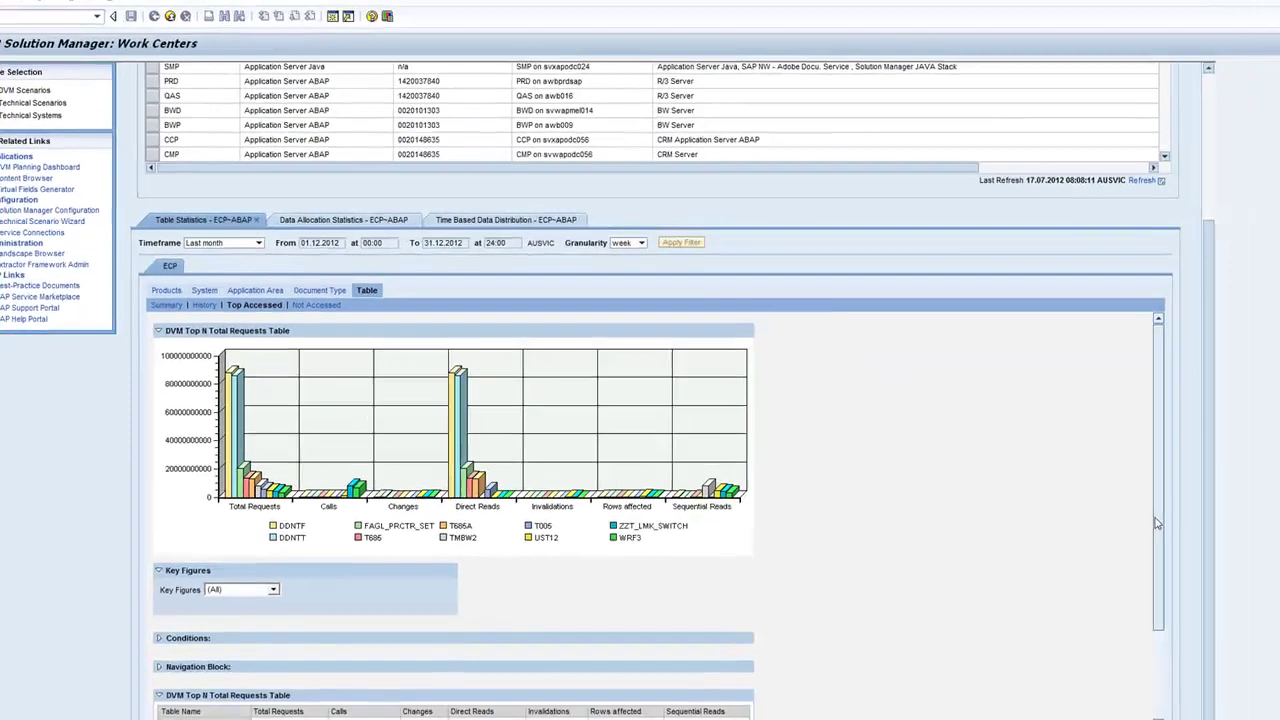
scroll(1279, 719, down, 3)
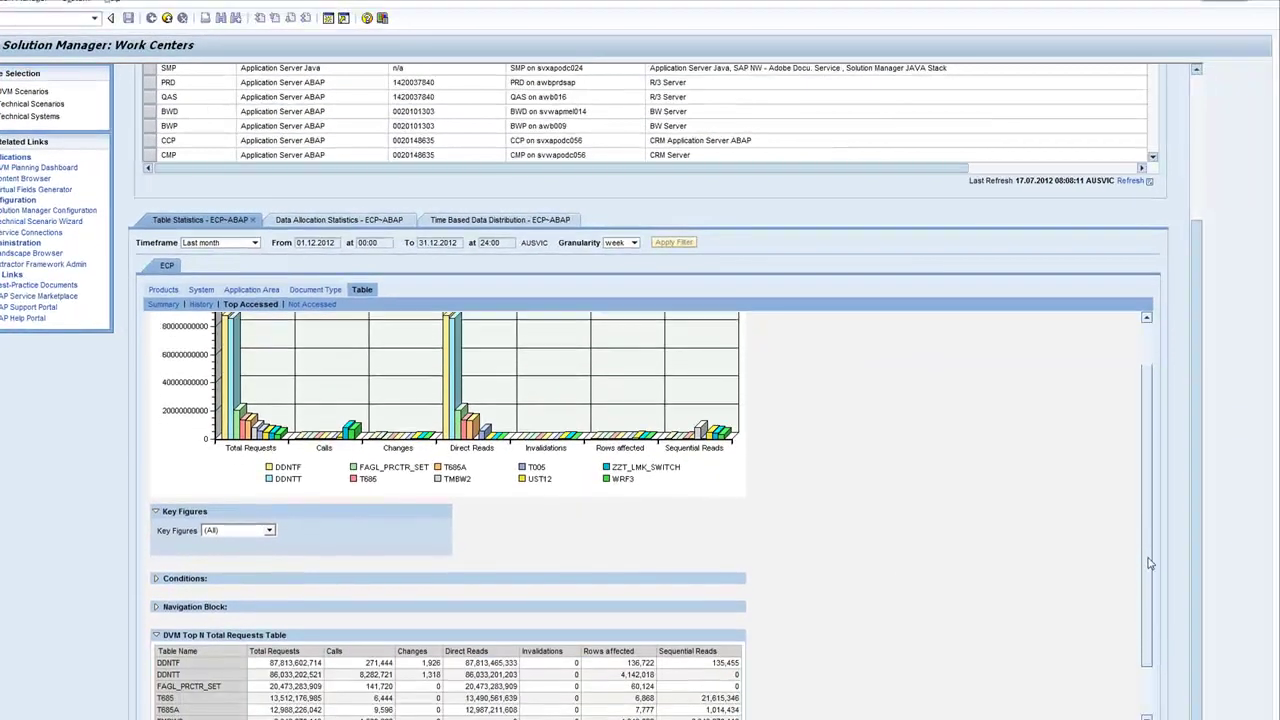
scroll(1153, 577, down, 2)
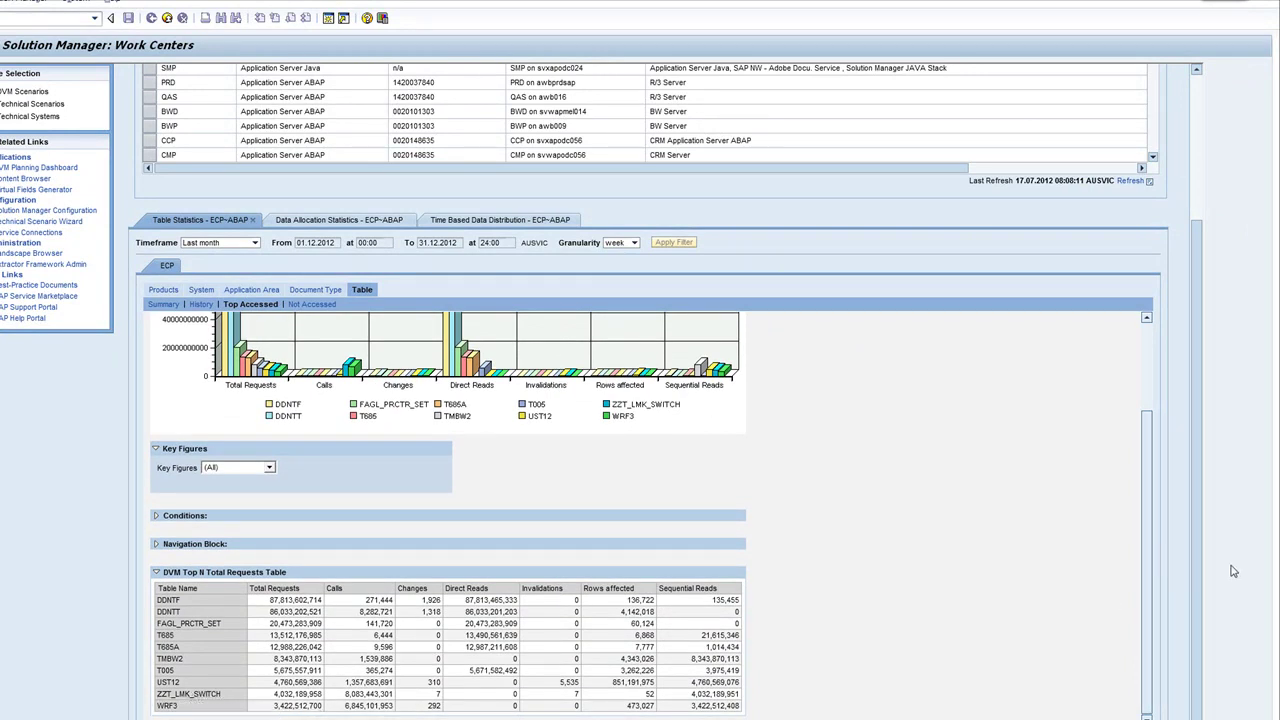
Set the Timeframe to Custom selection, 01.12.2012–31.12.2012.
drag(1146, 583, 1162, 468)
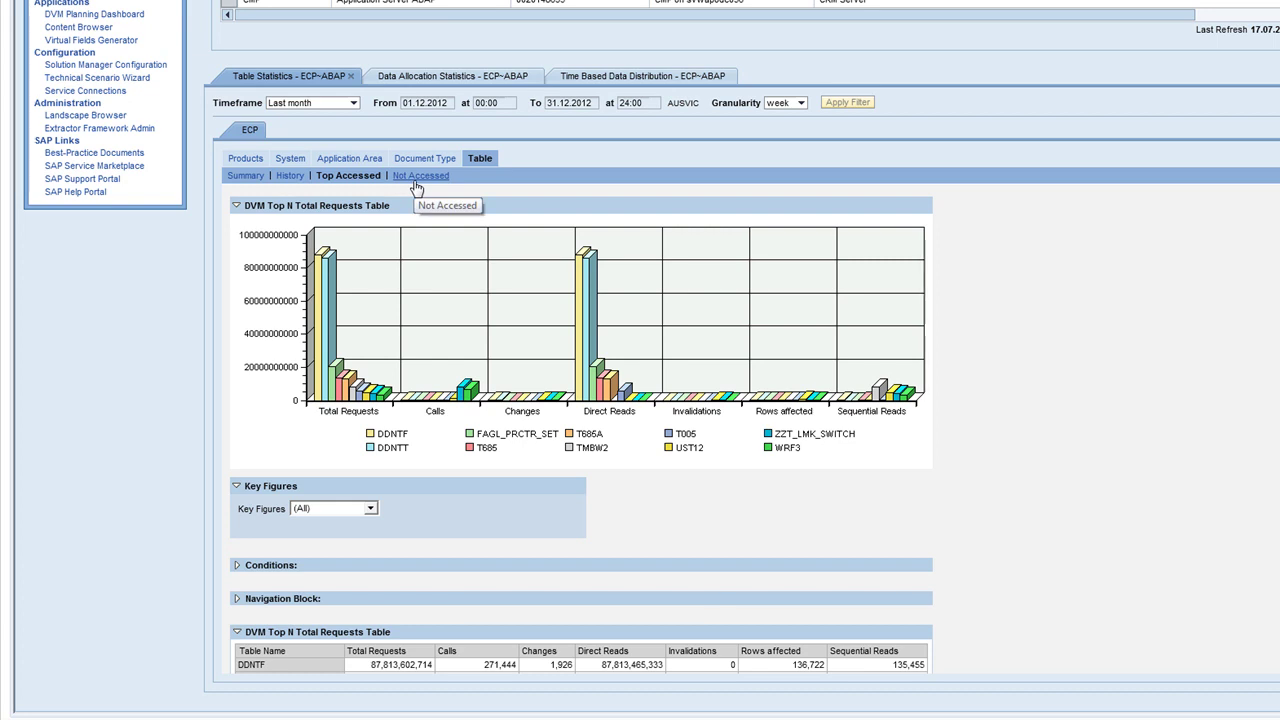
click(353, 103)
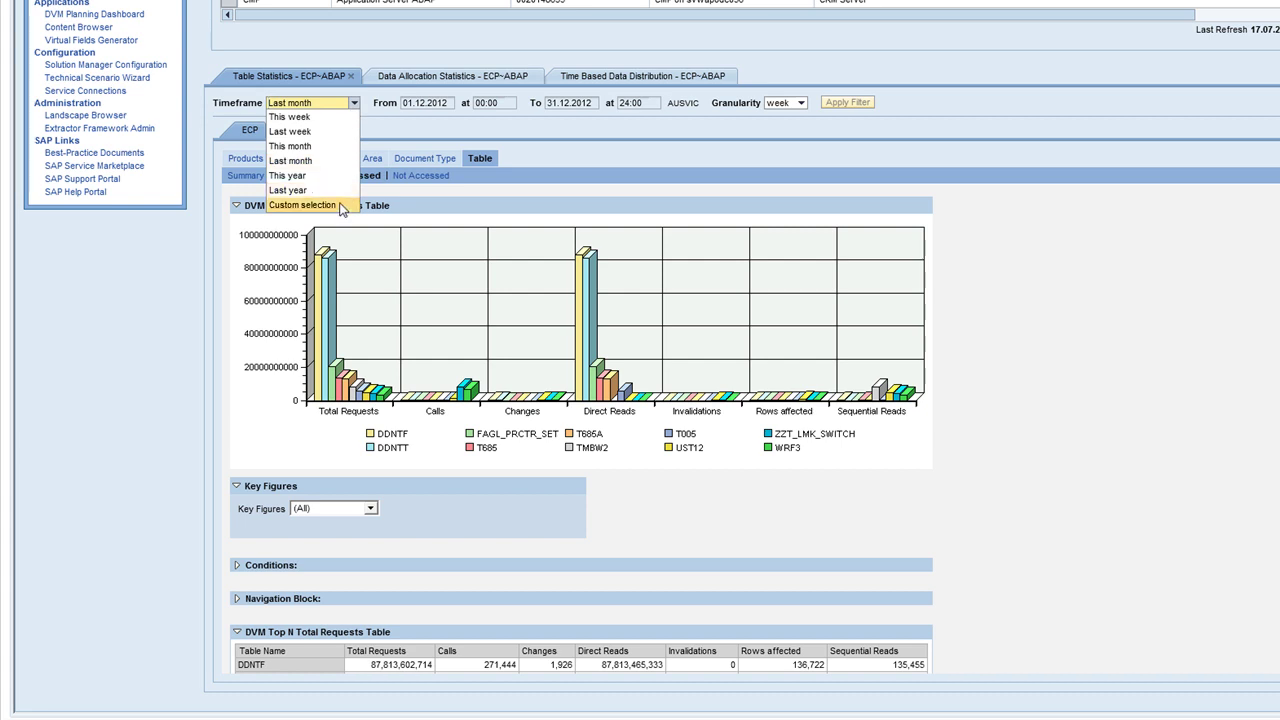
click(303, 205)
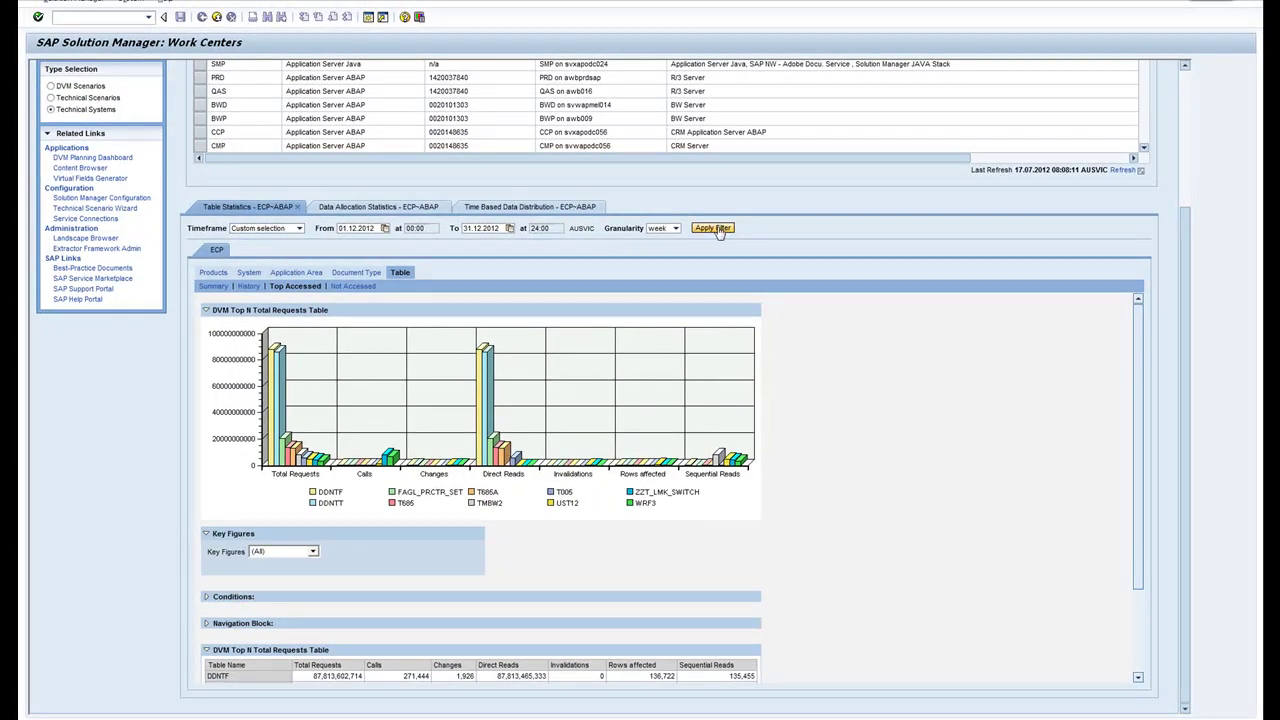
Run the ECP Data Allocation Statistics weekly table history with Object Size set to 50000 MB.
scroll(913, 467, up, 2)
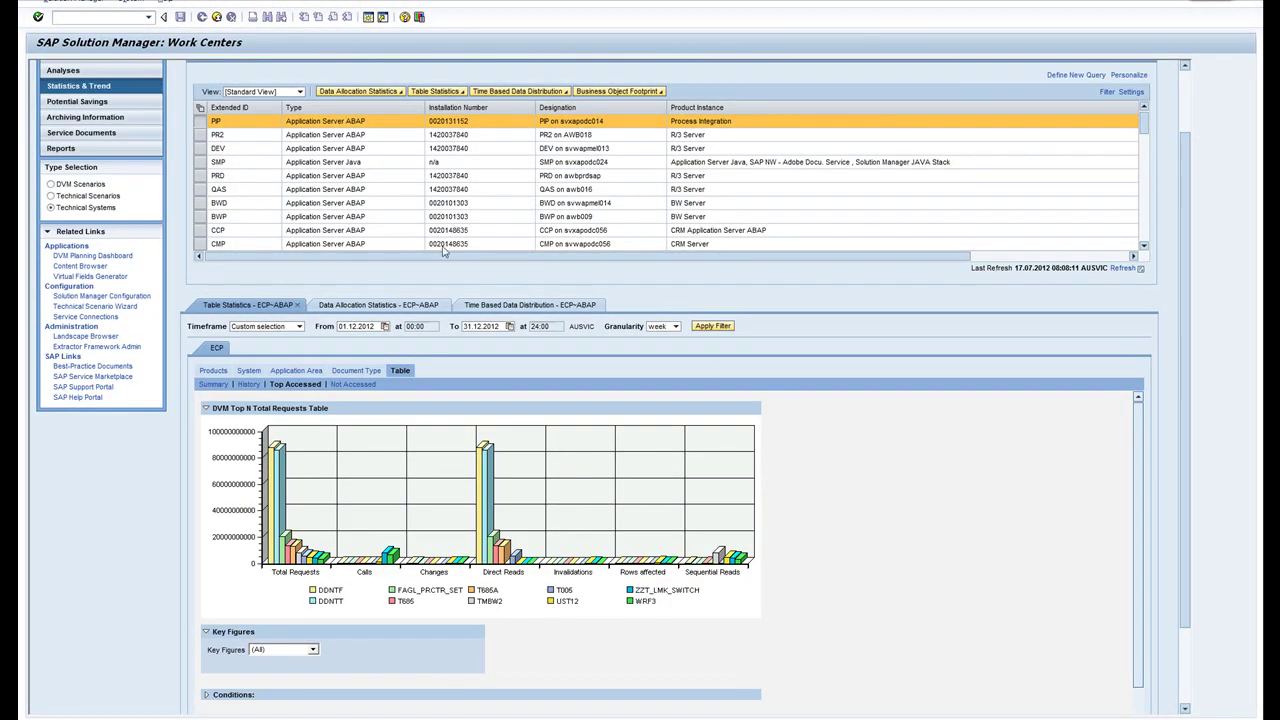
click(355, 312)
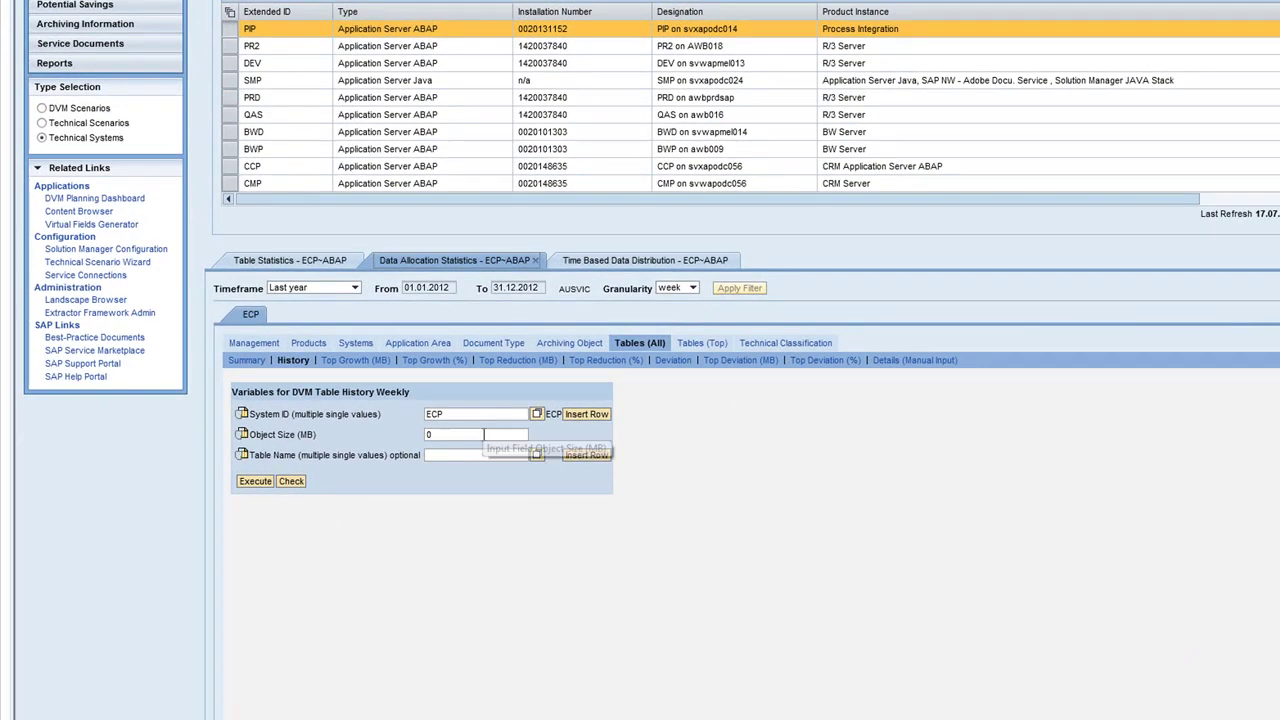
double_click(467, 435)
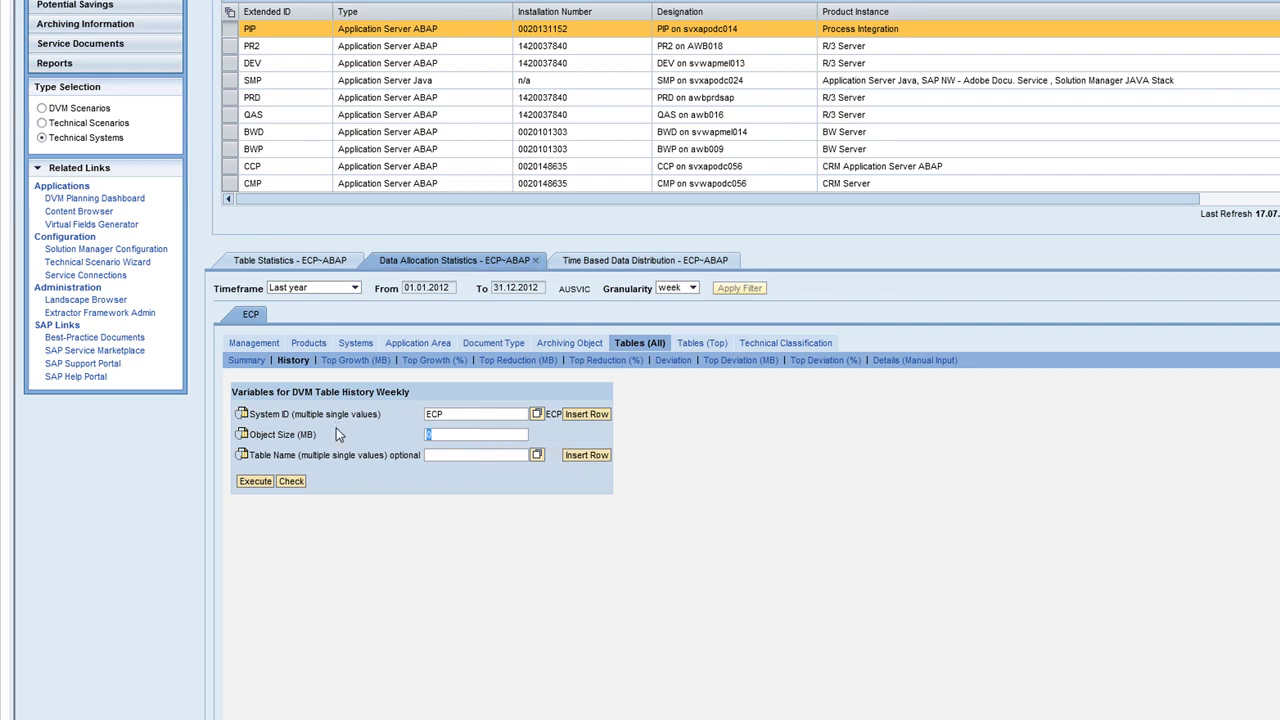
text(50000)
click(252, 481)
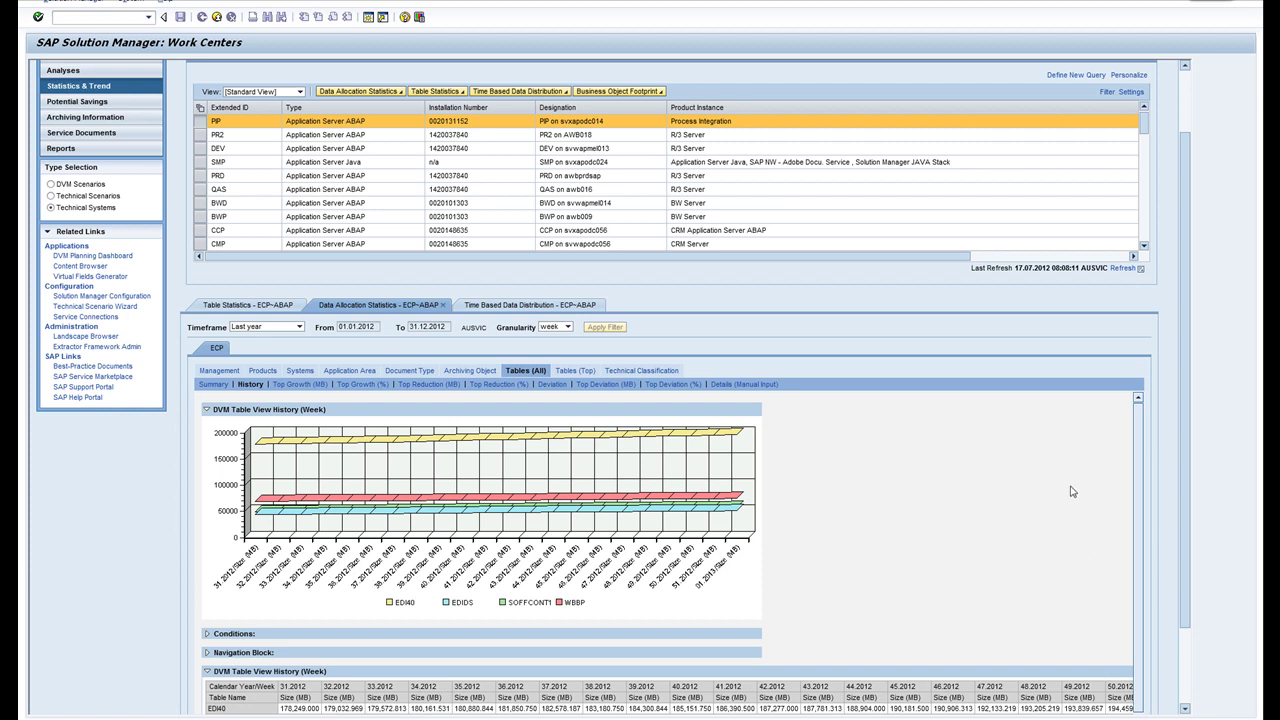
Read the 2012 weekly size values for tables EDI40, EDIDS, SOFFCONT1 and WBBP on the history chart.
drag(1183, 472, 1163, 550)
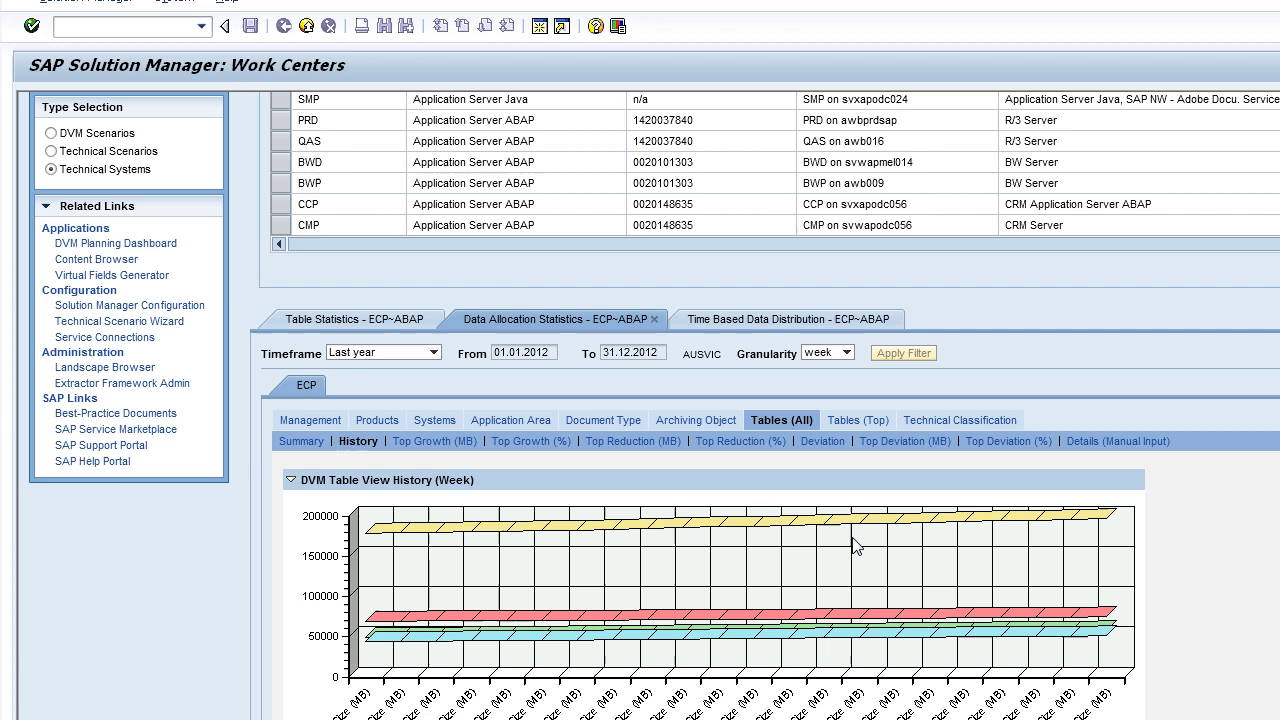
mouse_move(1024, 527)
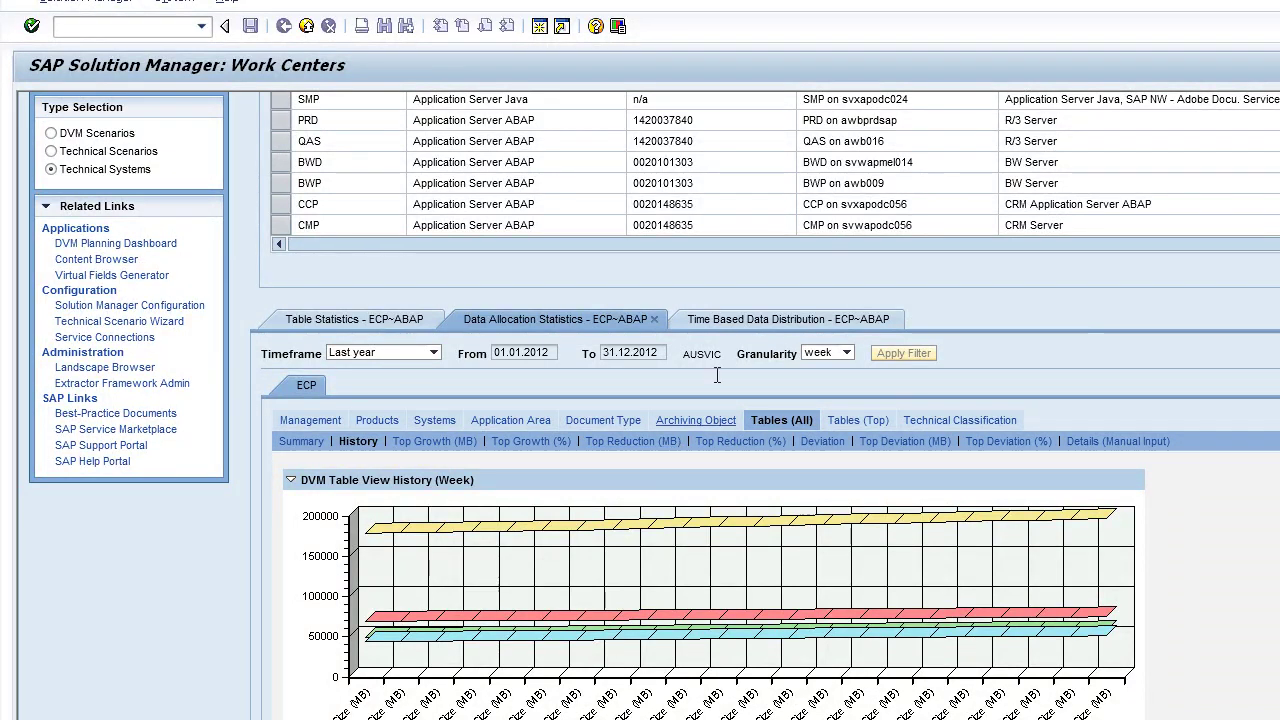
Run ECP Time Based Data Distribution for reference year 2012, showing BKPF at 7,071,683 records.
click(735, 328)
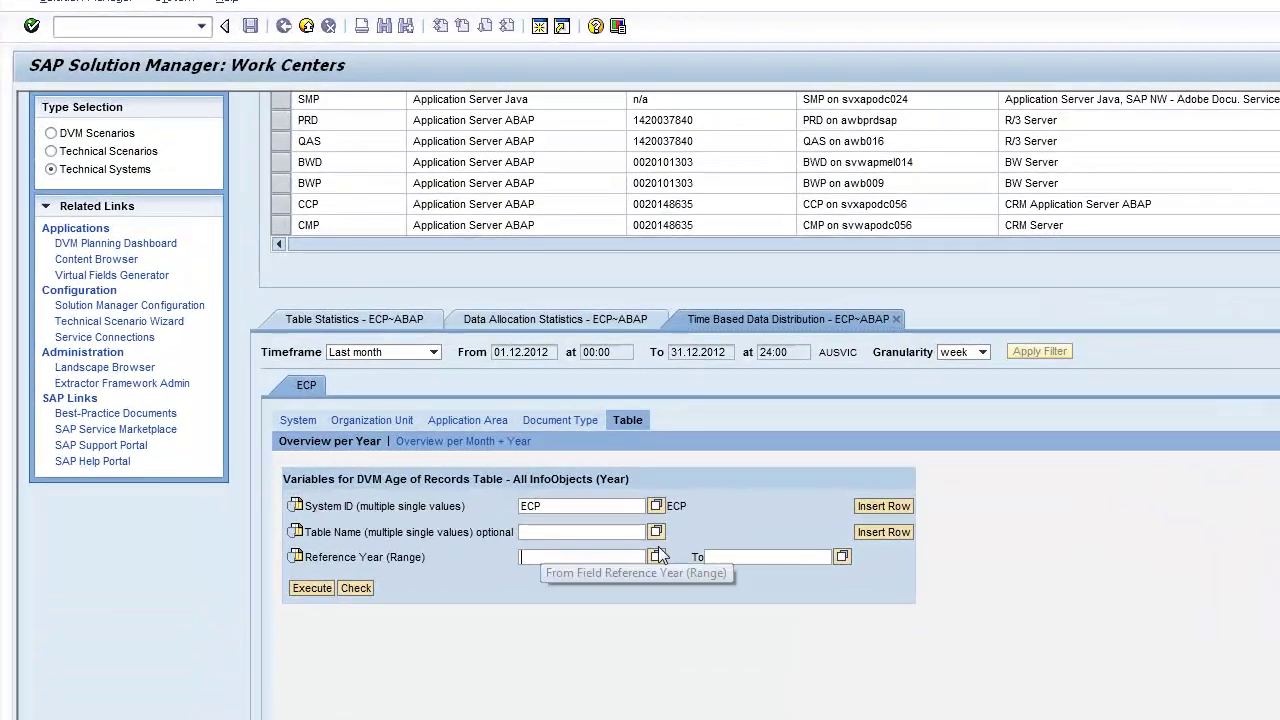
text(2012)
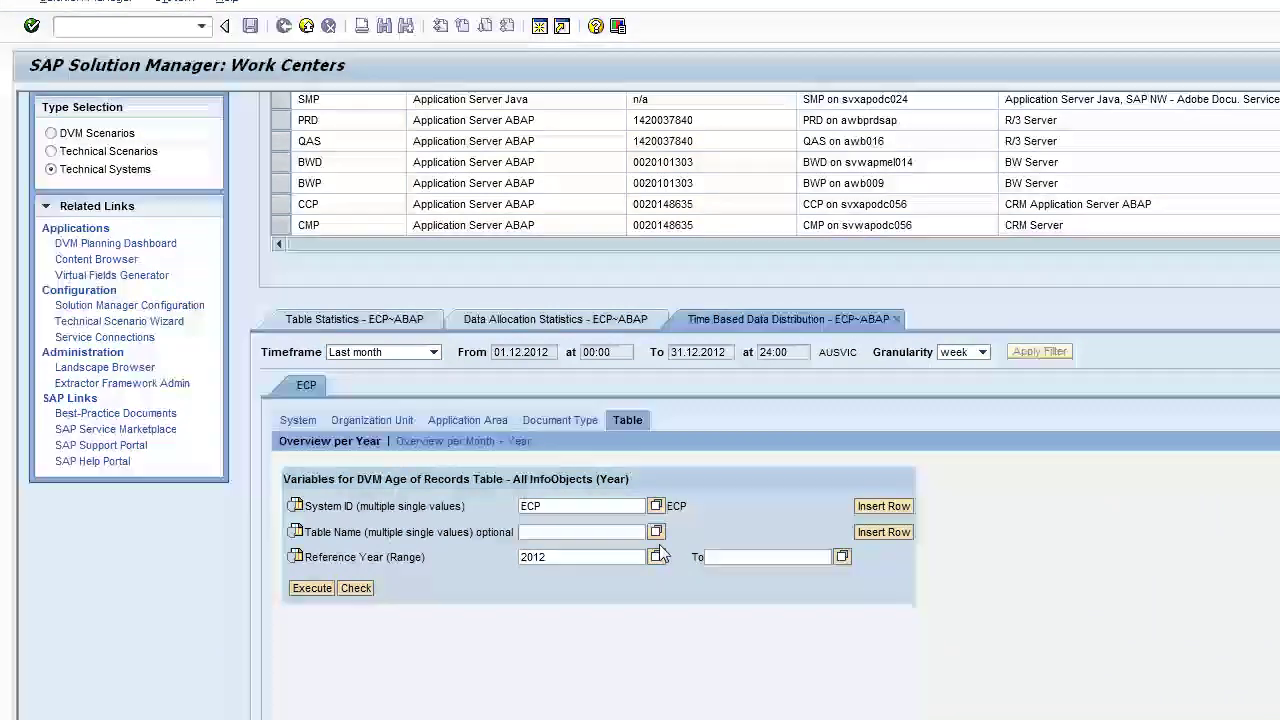
text(012)
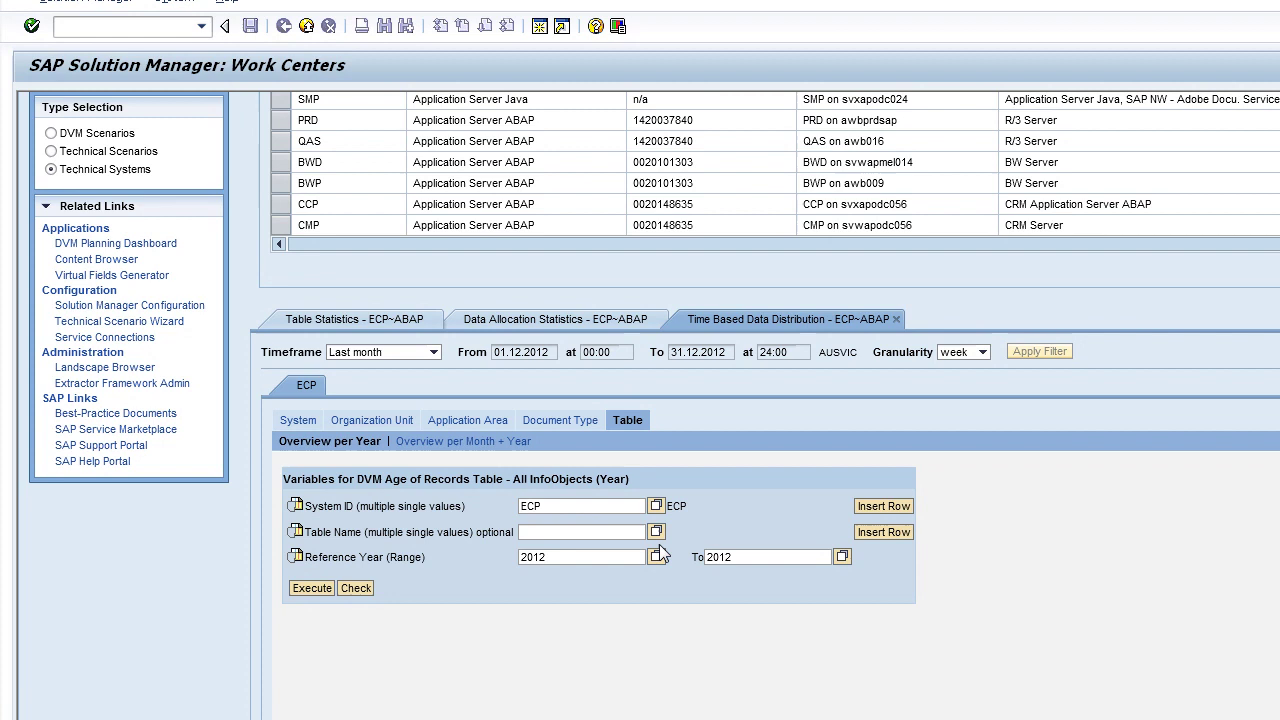
click(311, 588)
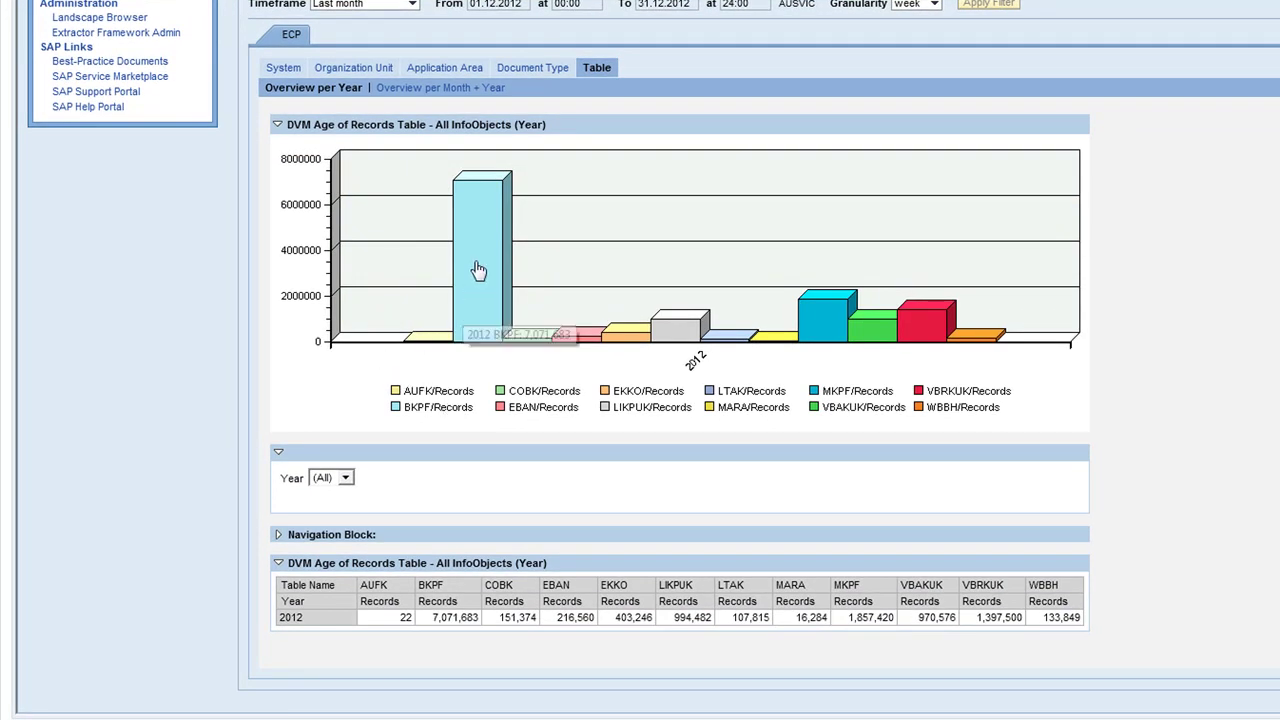
mouse_move(489, 223)
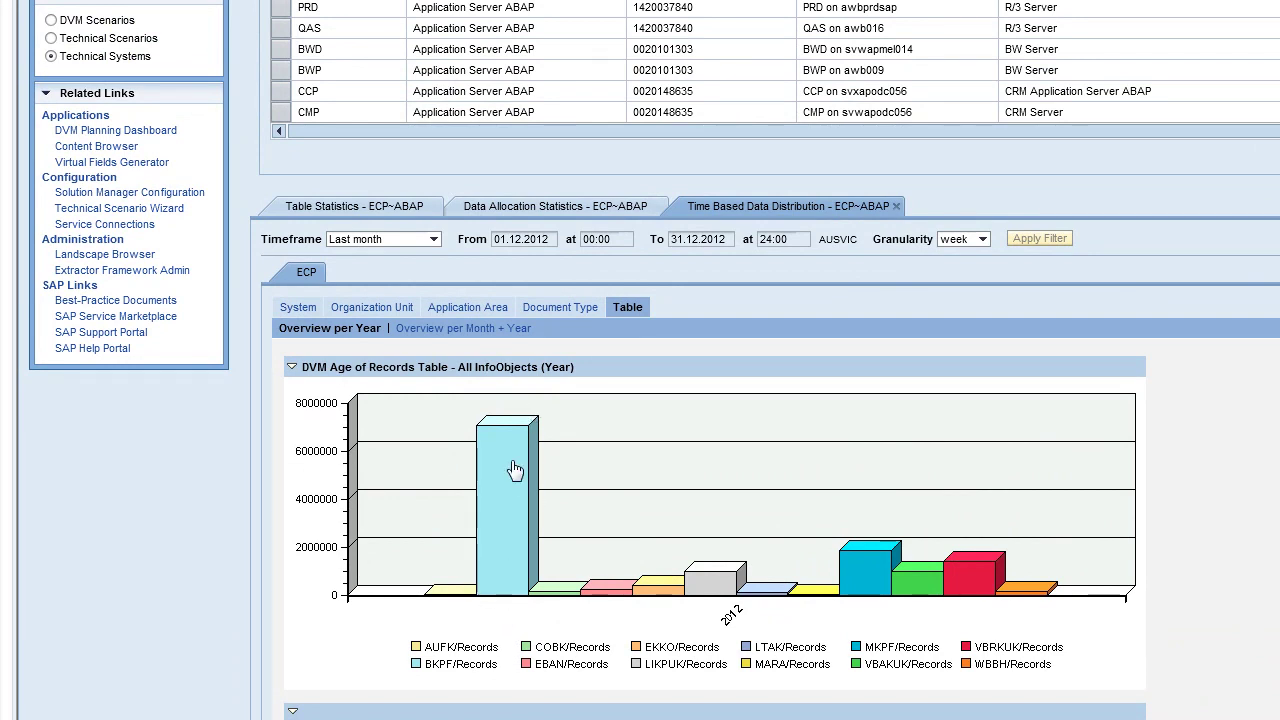
mouse_move(510, 498)
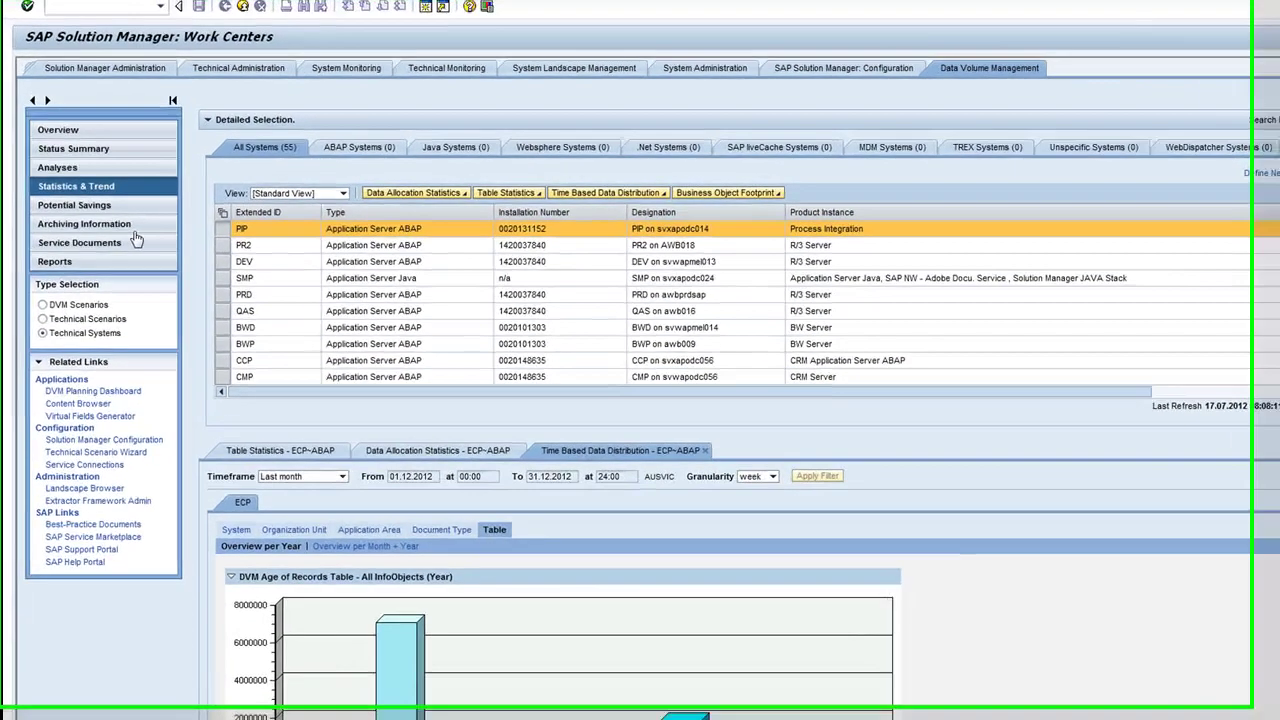
click(80, 206)
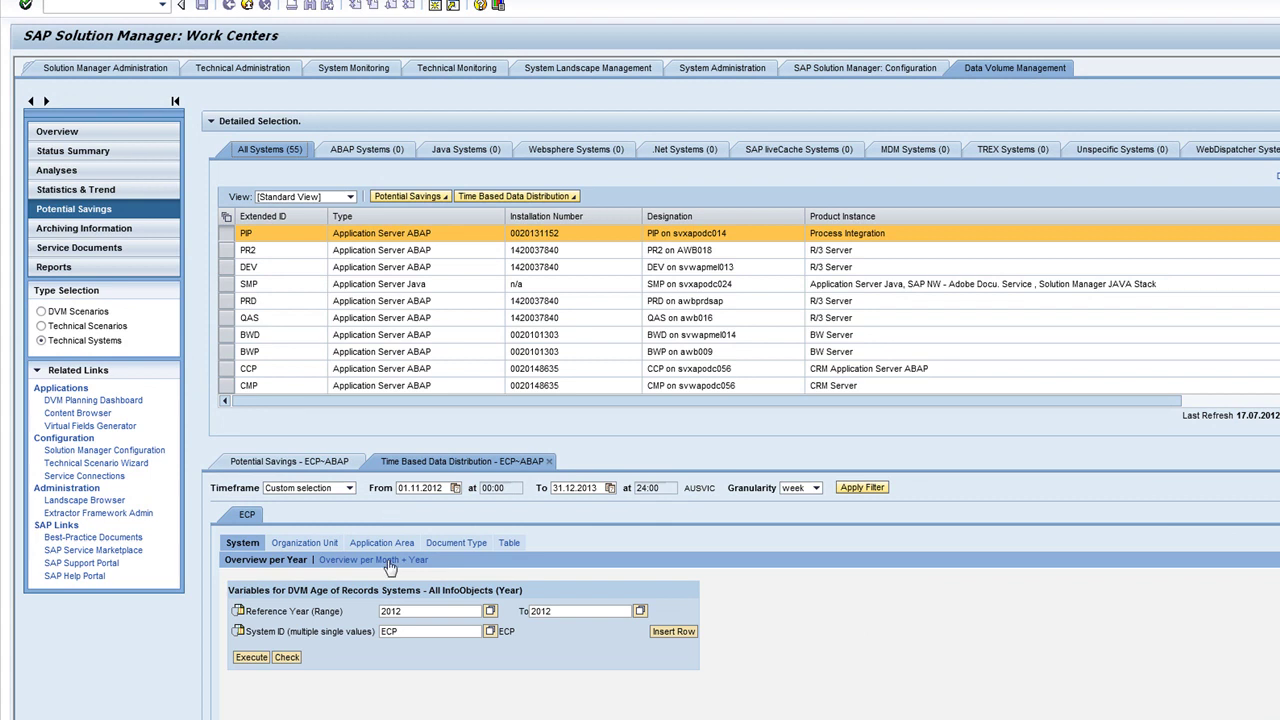
click(383, 611)
click(251, 657)
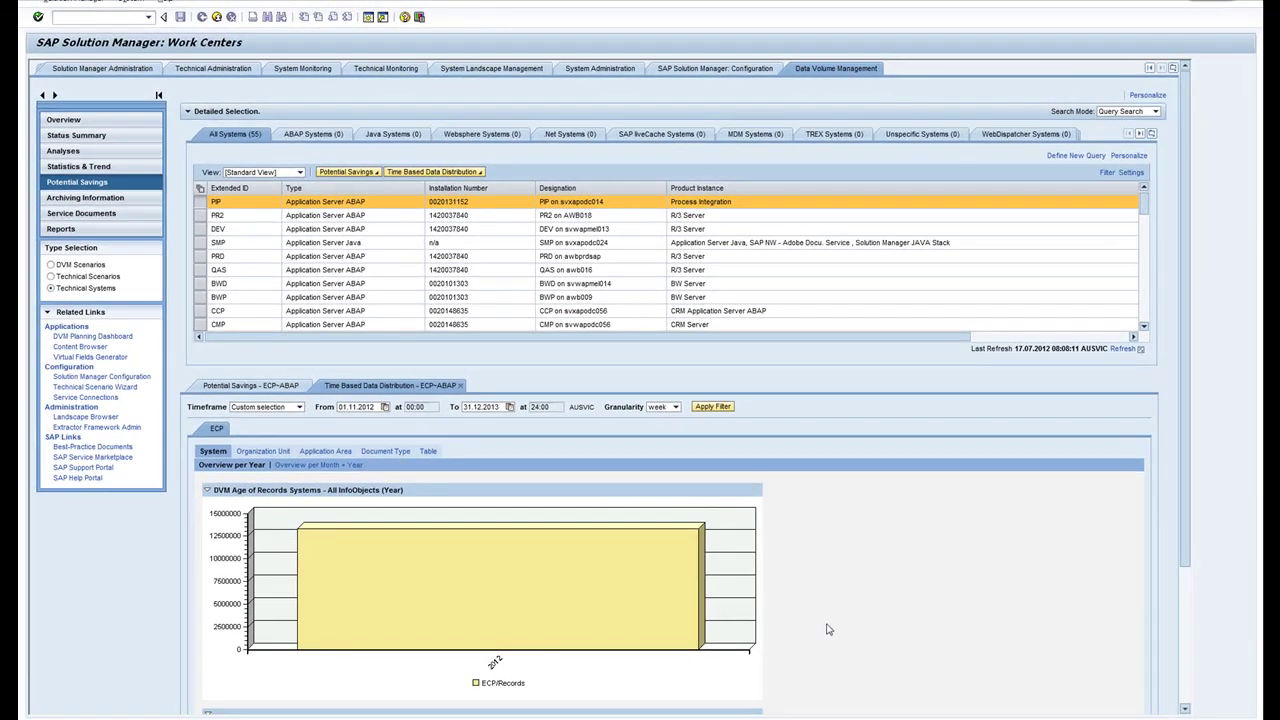
scroll(828, 629, down, 3)
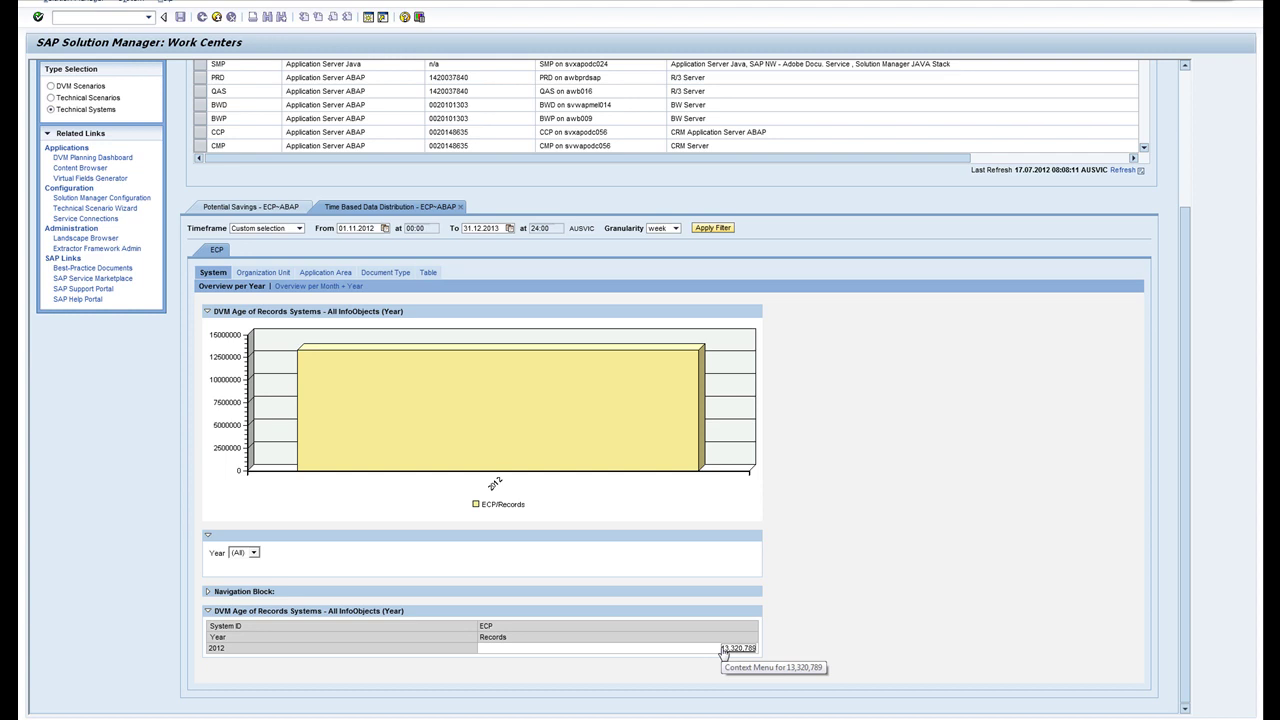
drag(724, 652, 696, 644)
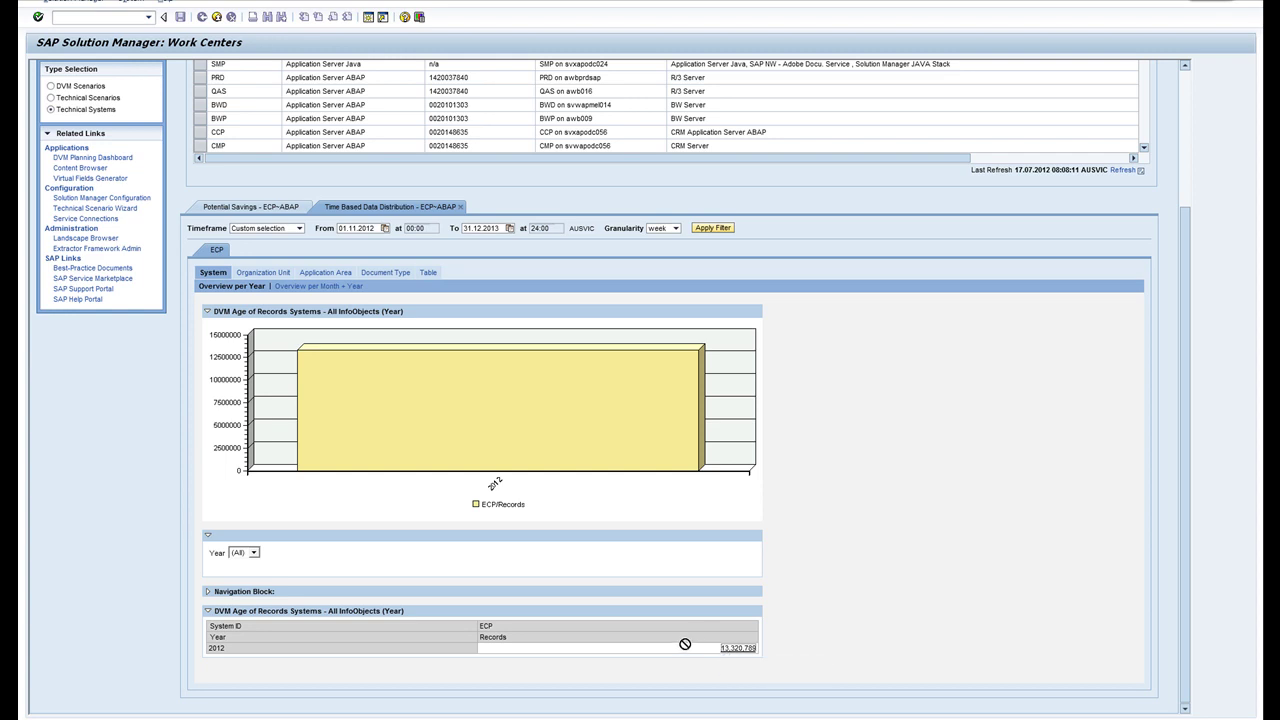
scroll(677, 645, up, 3)
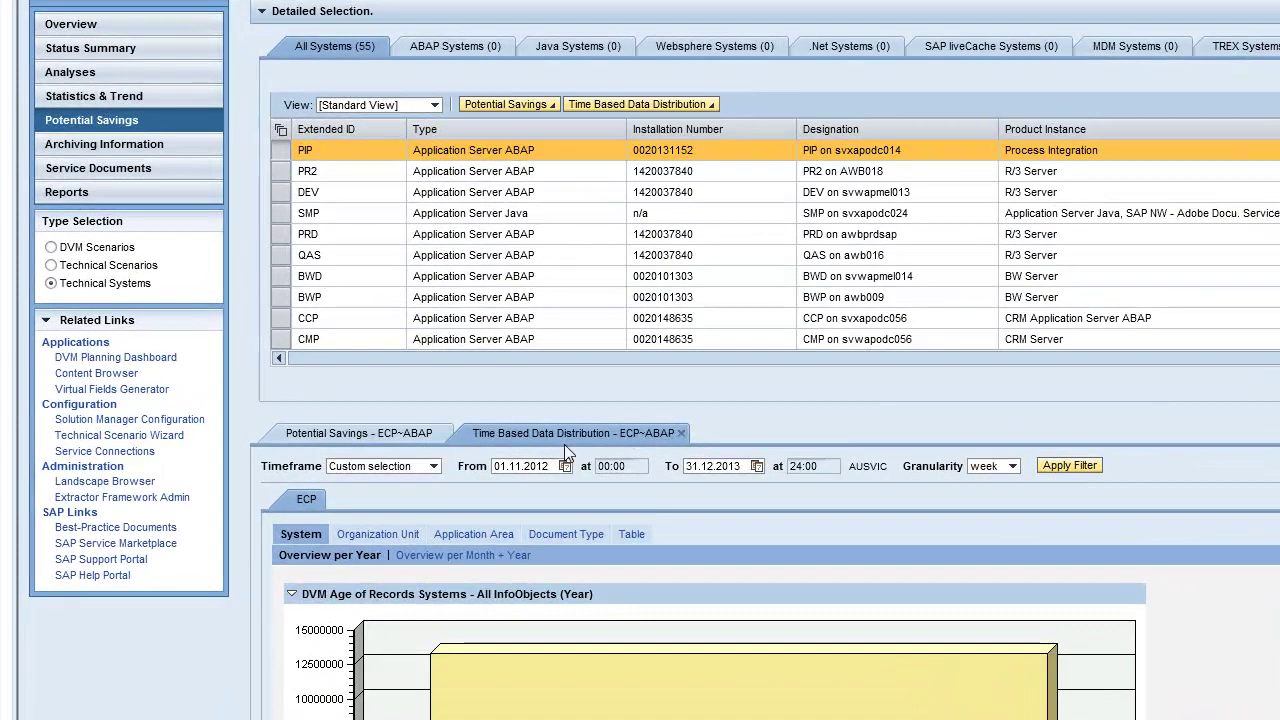
Run the ECP Potential Savings analysis for 01.01.2012–31.12.2012.
click(378, 438)
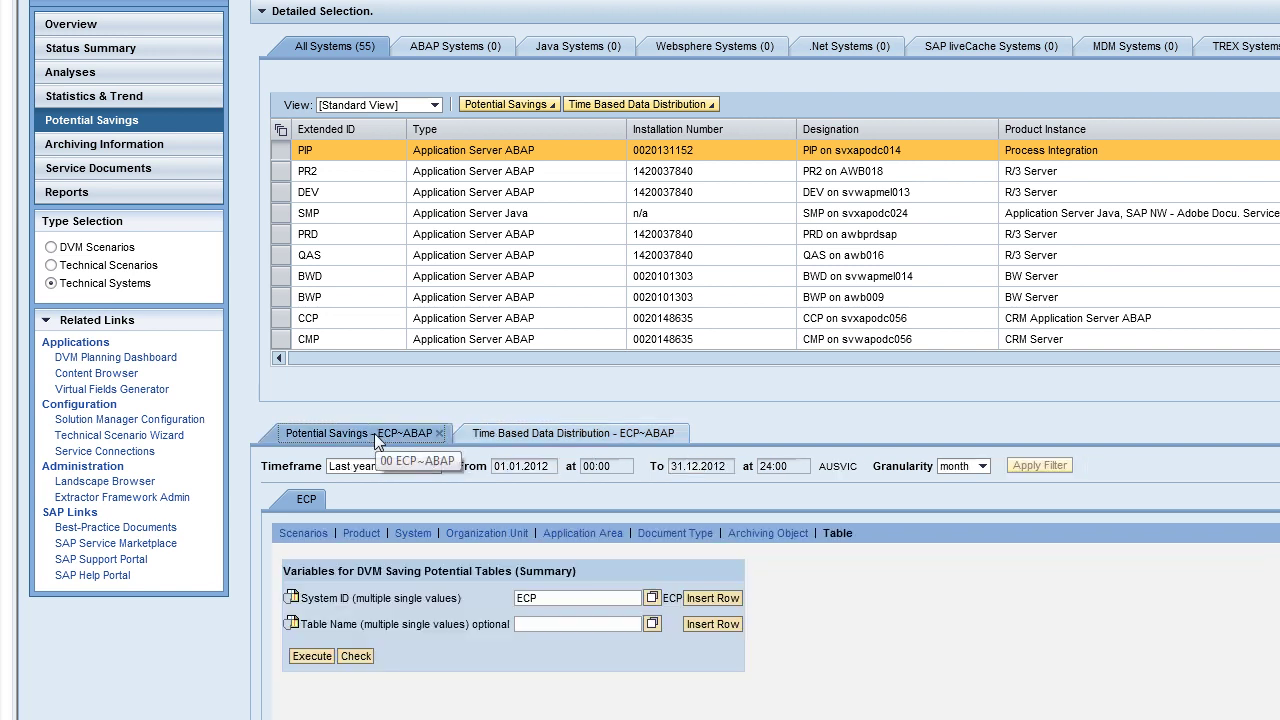
click(310, 657)
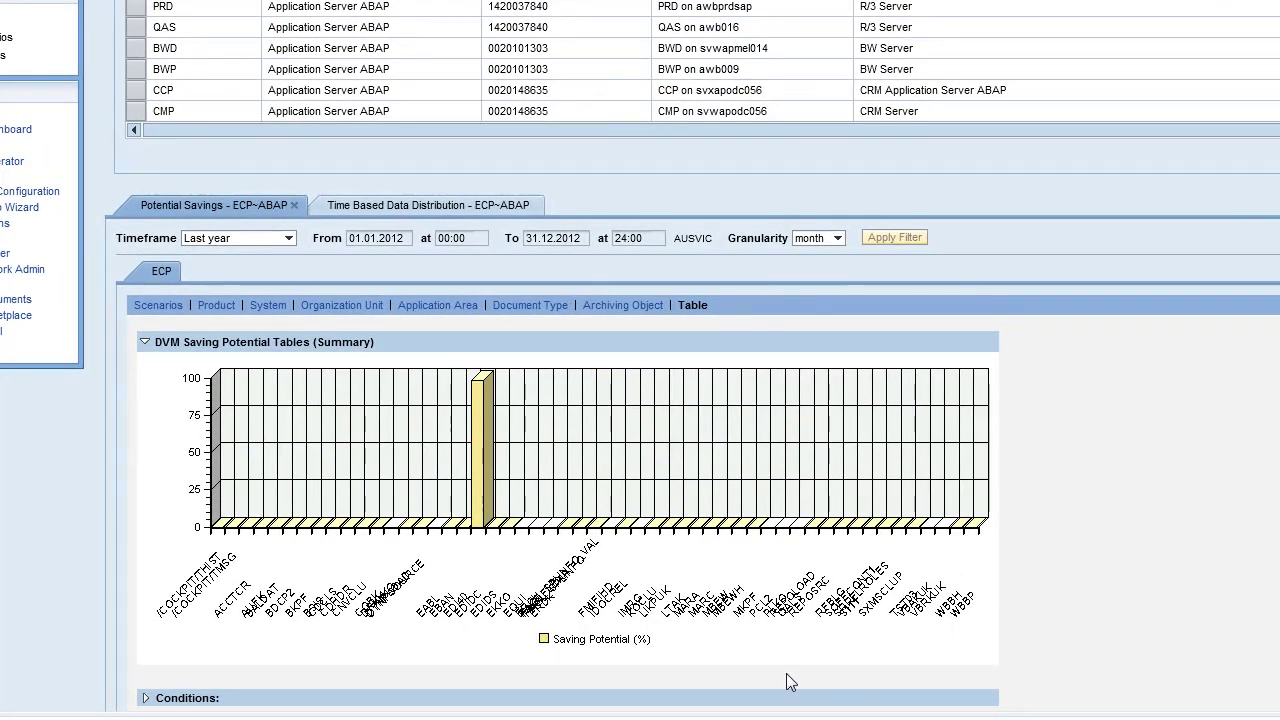
mouse_move(478, 528)
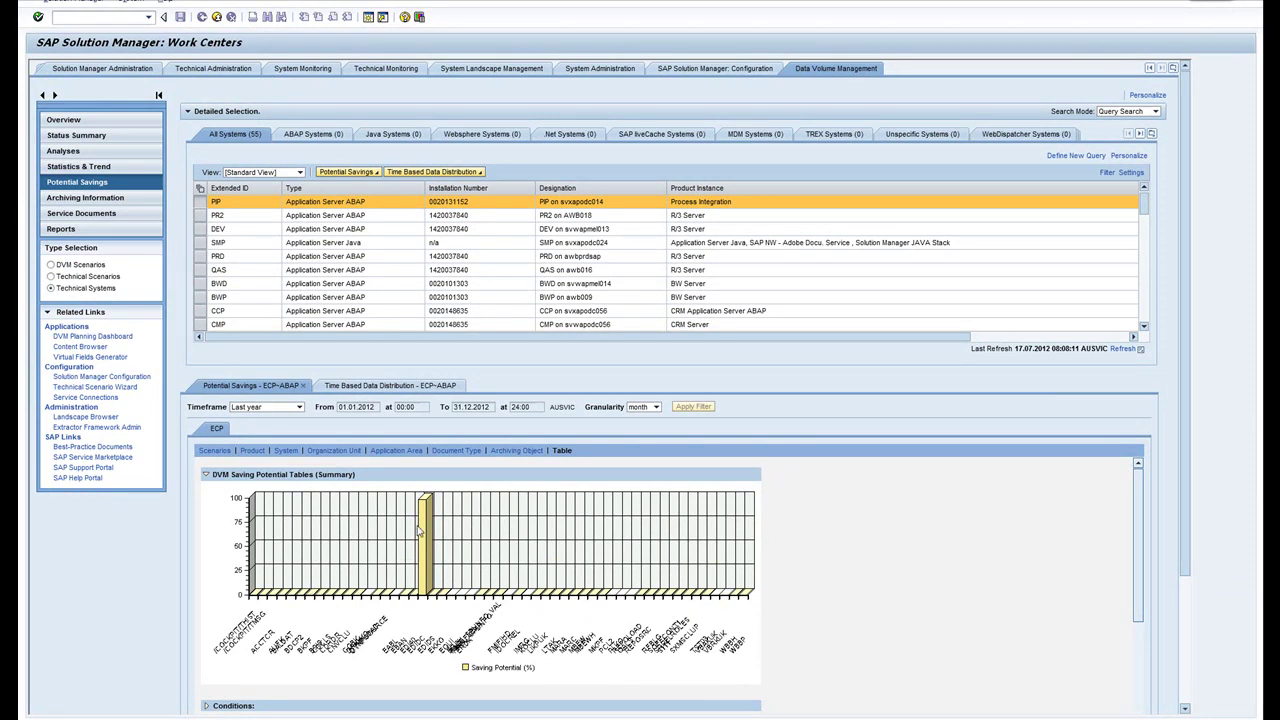
Review the table summary down to EDIDC at 98.3% saving potential and reload the Table chart.
scroll(896, 629, down, 3)
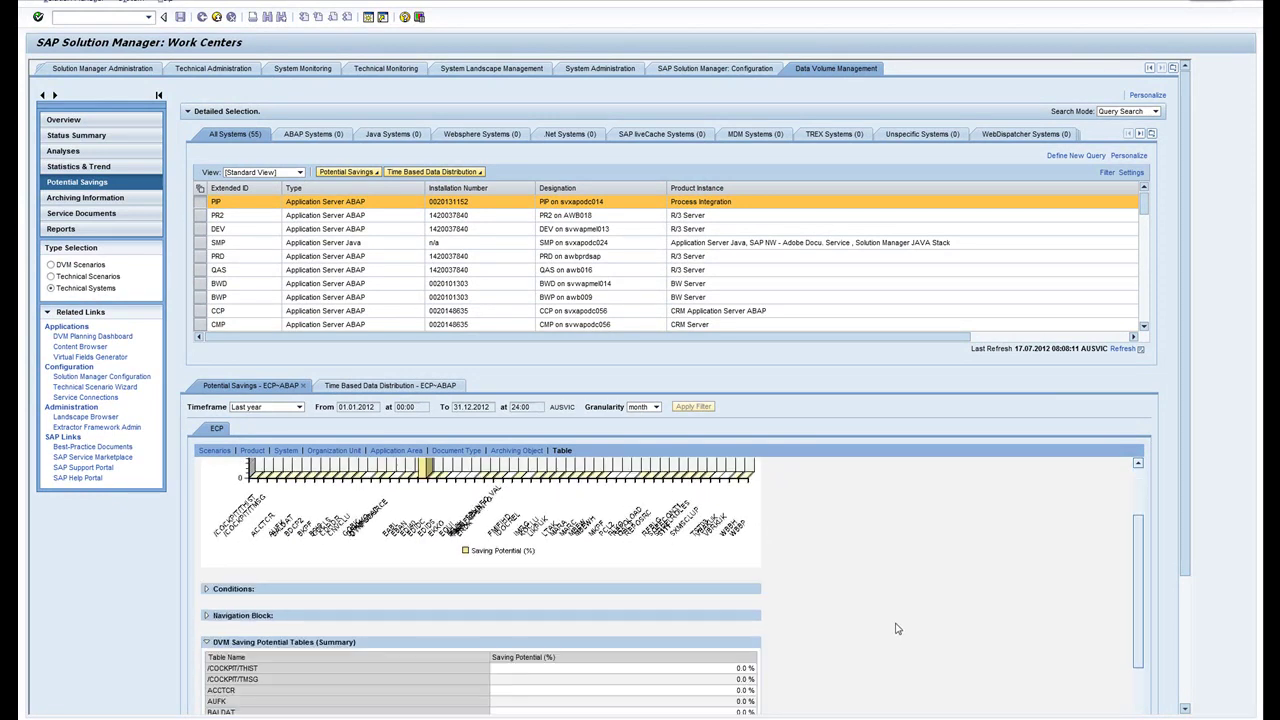
scroll(896, 629, down, 3)
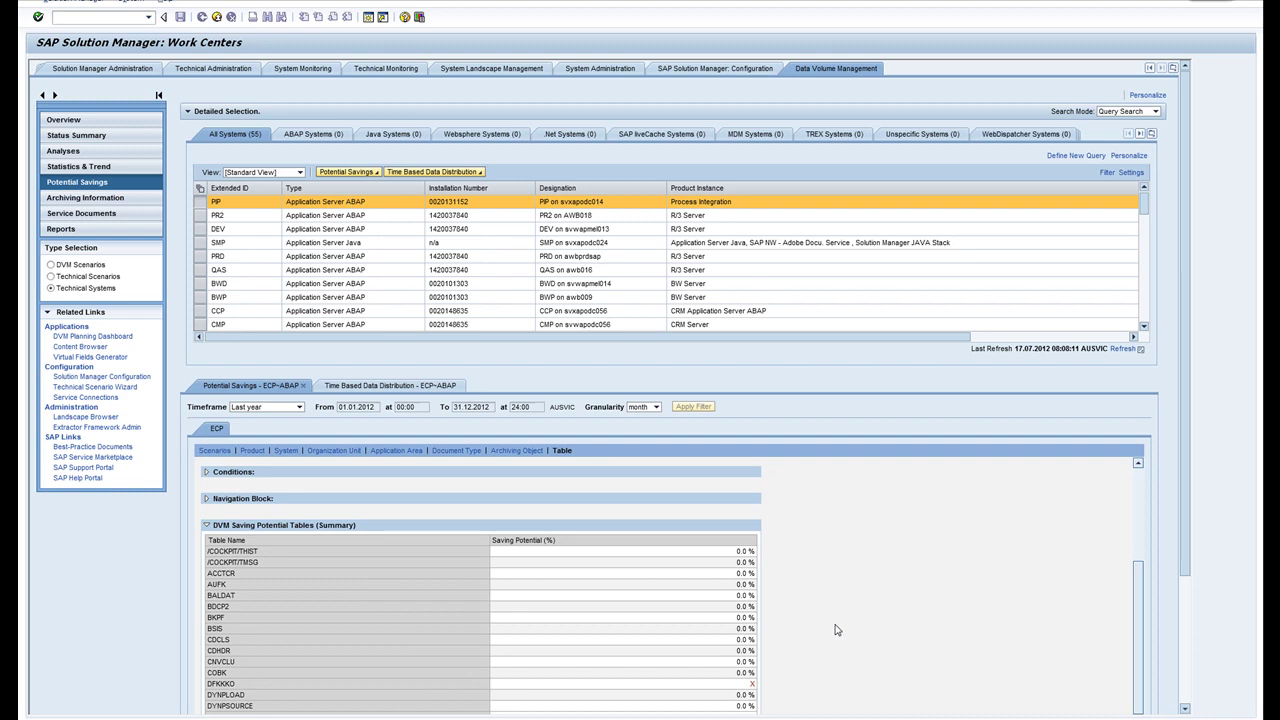
scroll(837, 630, down, 3)
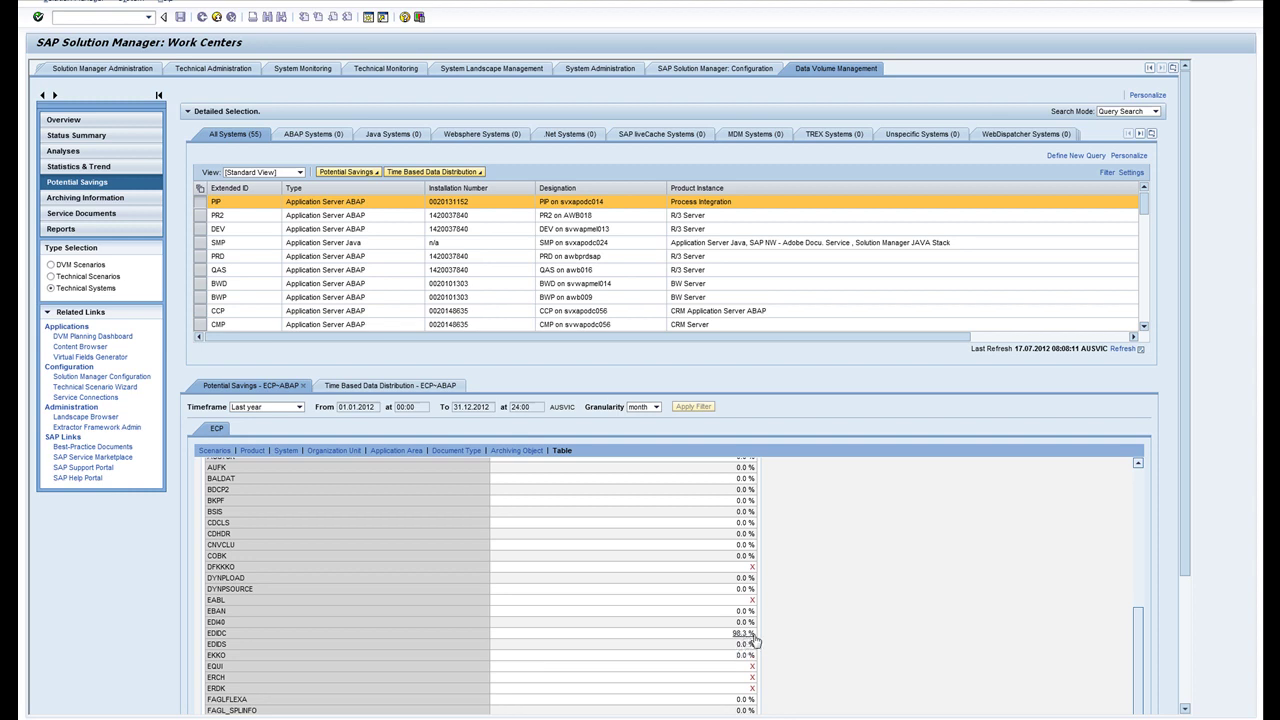
click(737, 638)
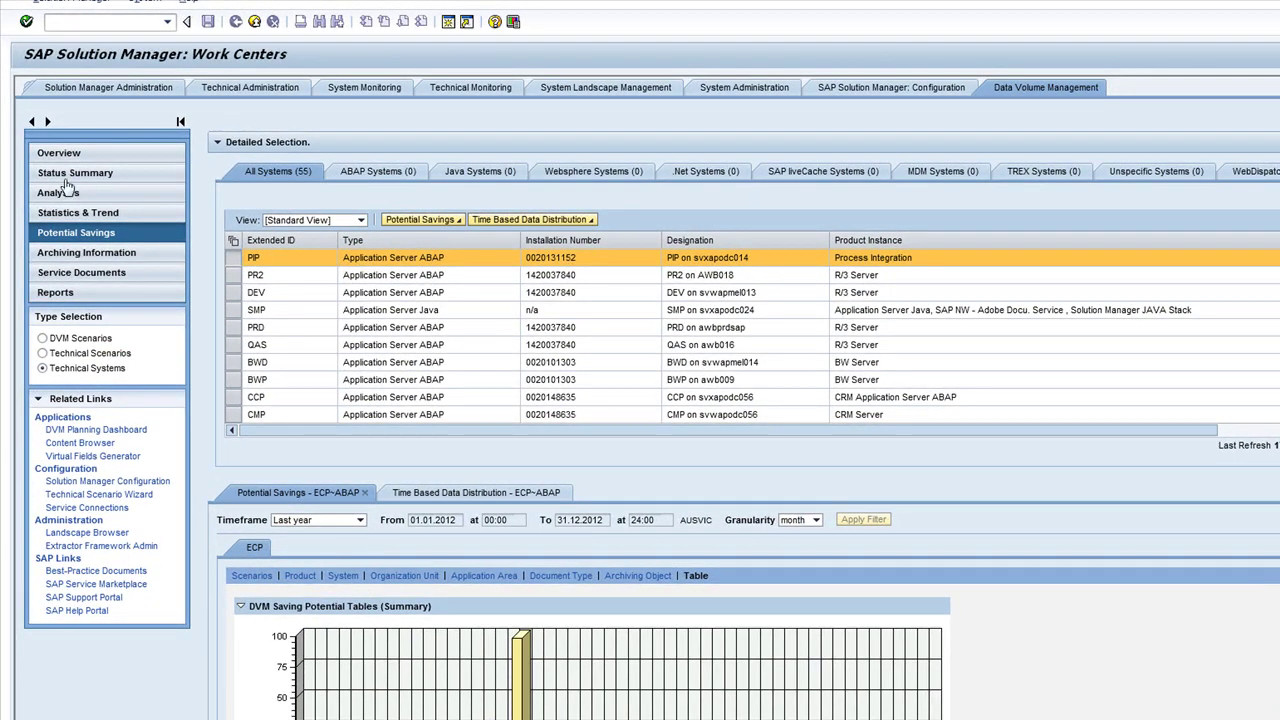
Open the ECP DVM Planning Dashboard and scroll Table Data down to the 2012 and 2013 rows.
click(86, 437)
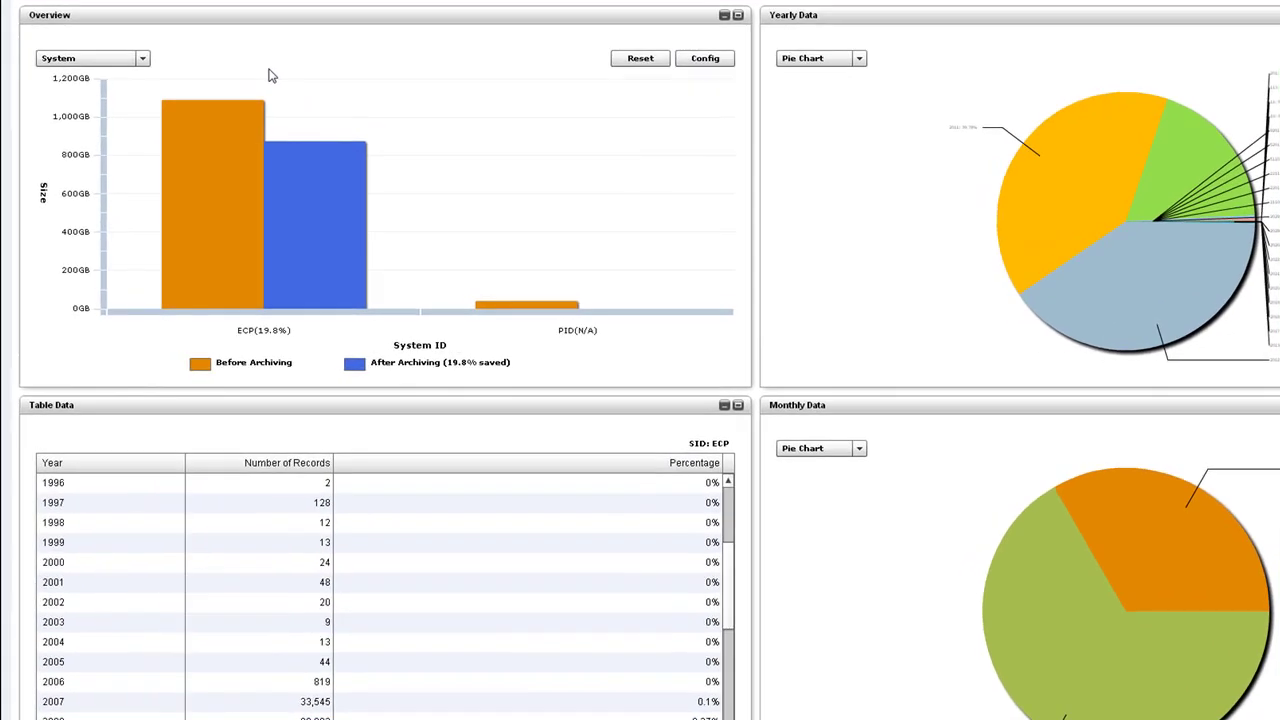
mouse_move(244, 219)
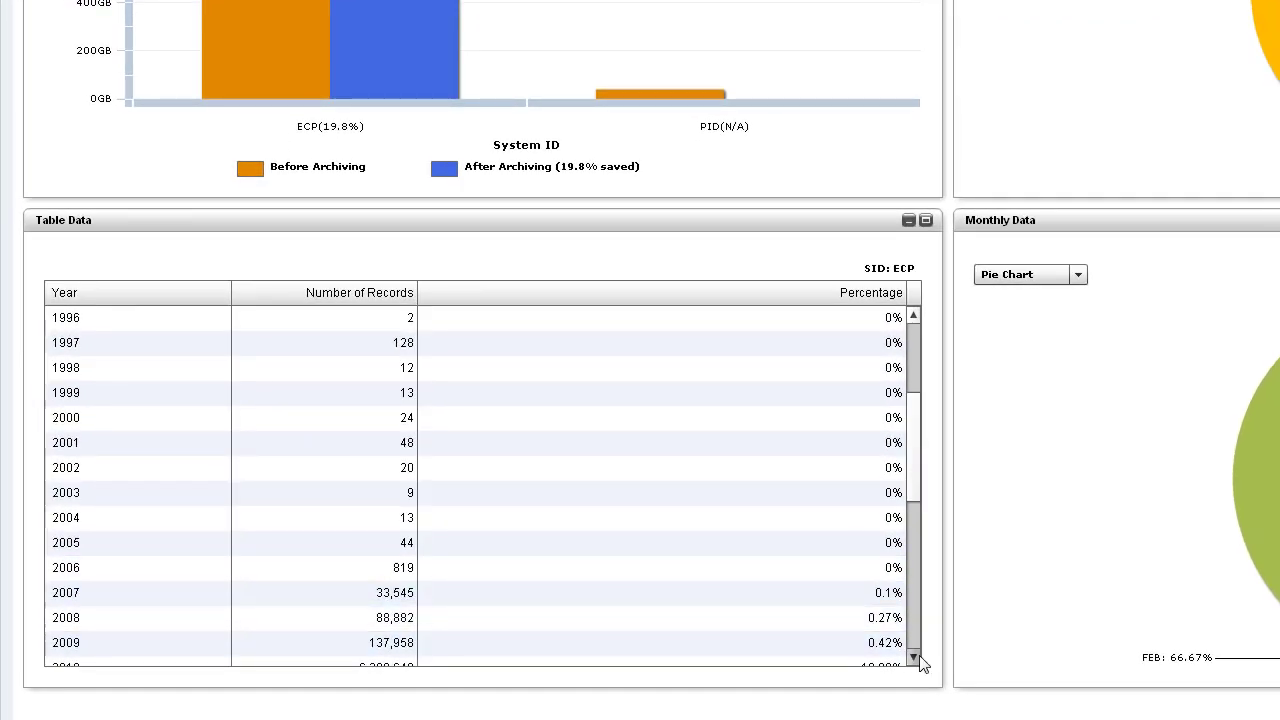
click(913, 657)
click(913, 657)
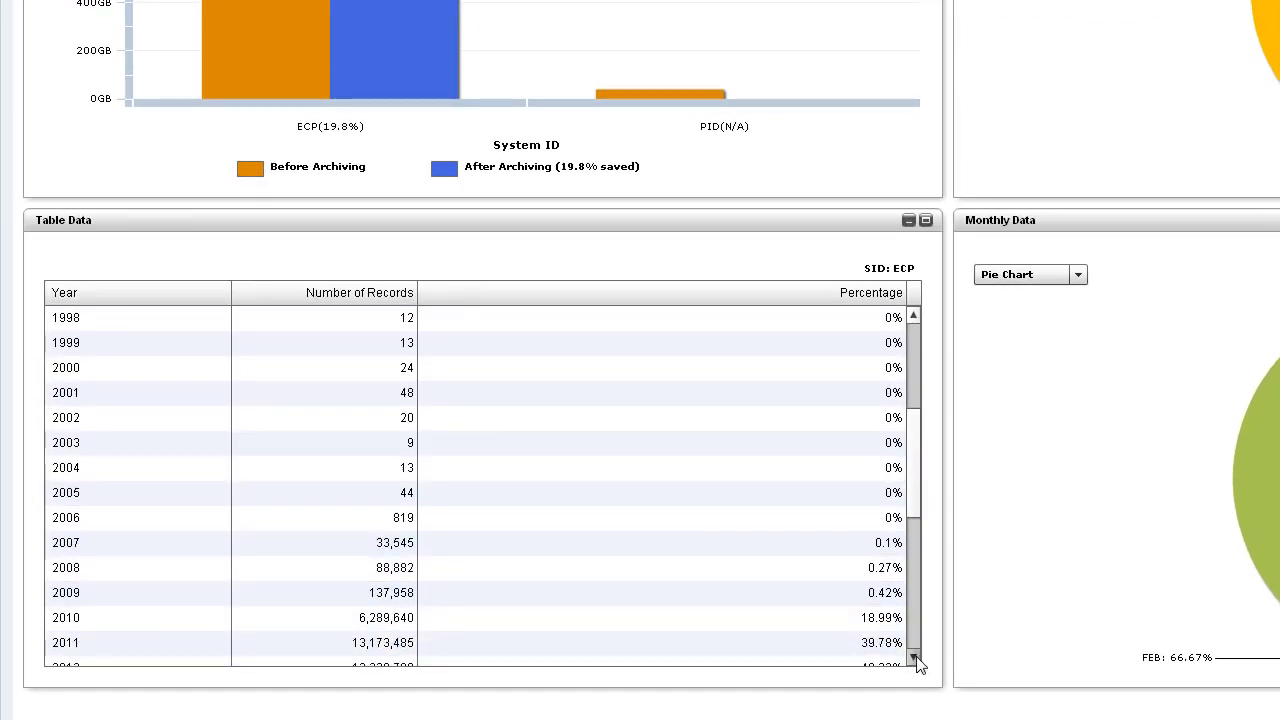
click(913, 657)
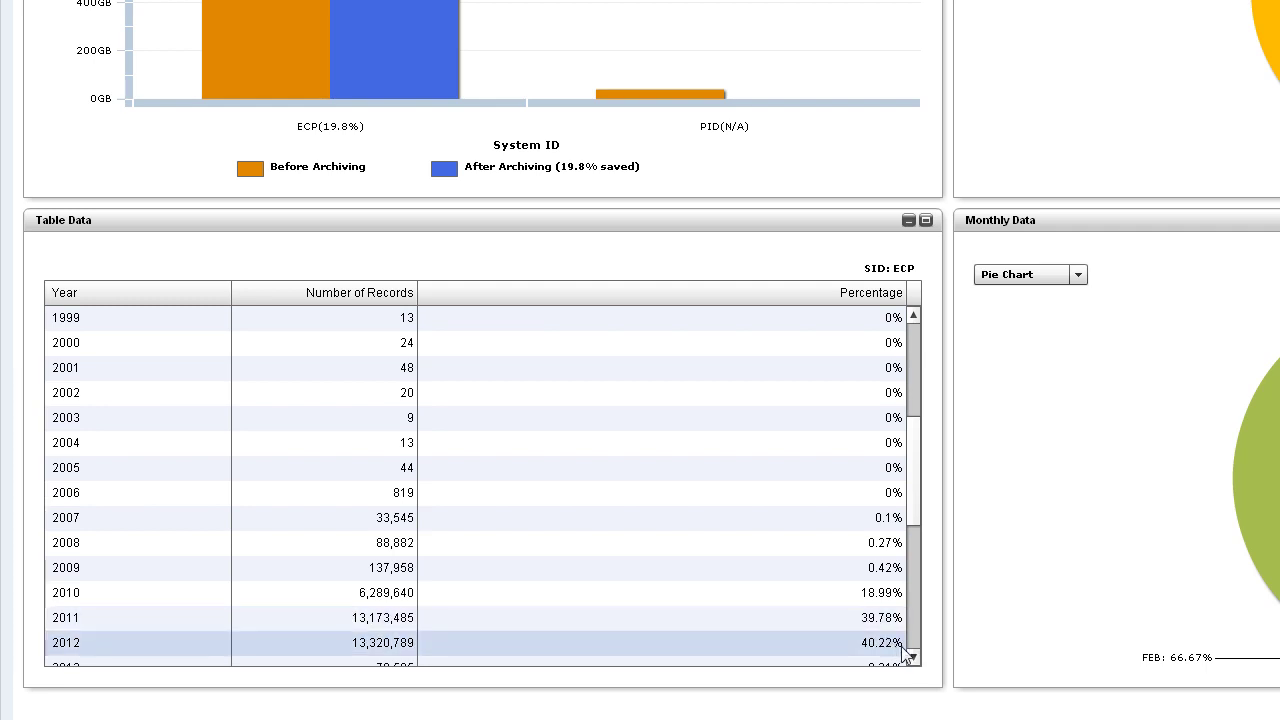
click(913, 657)
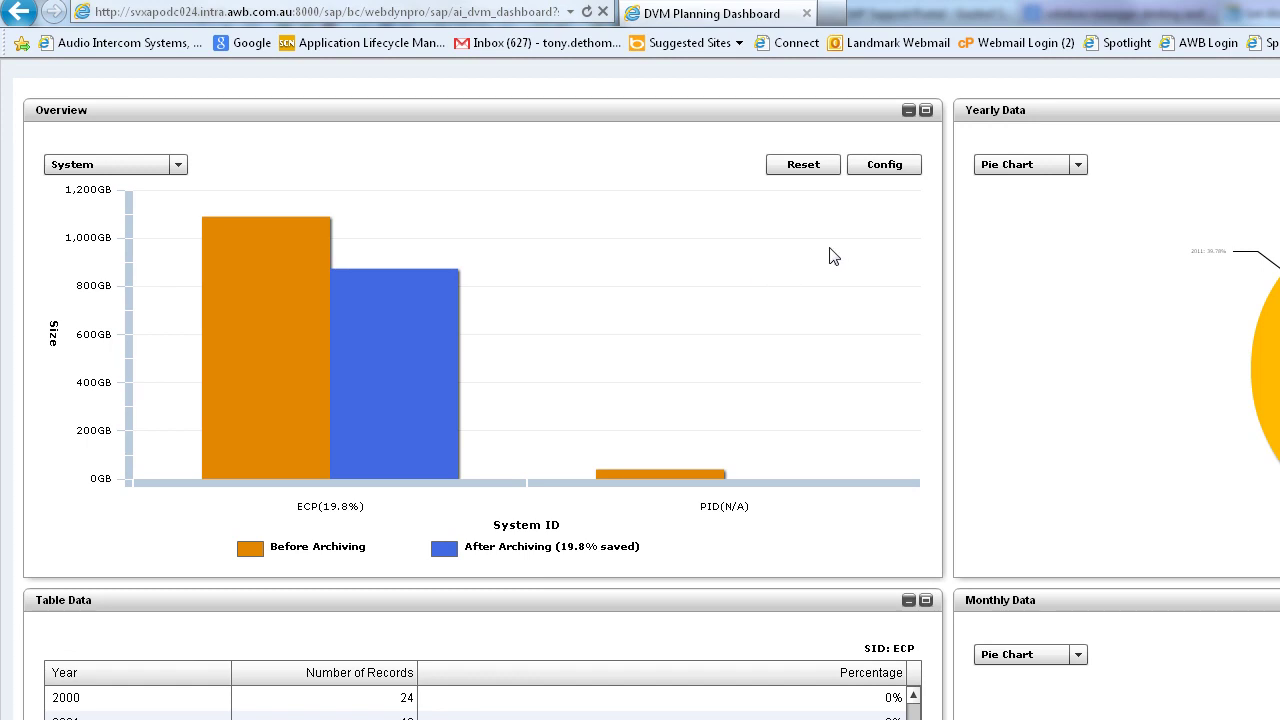
click(868, 168)
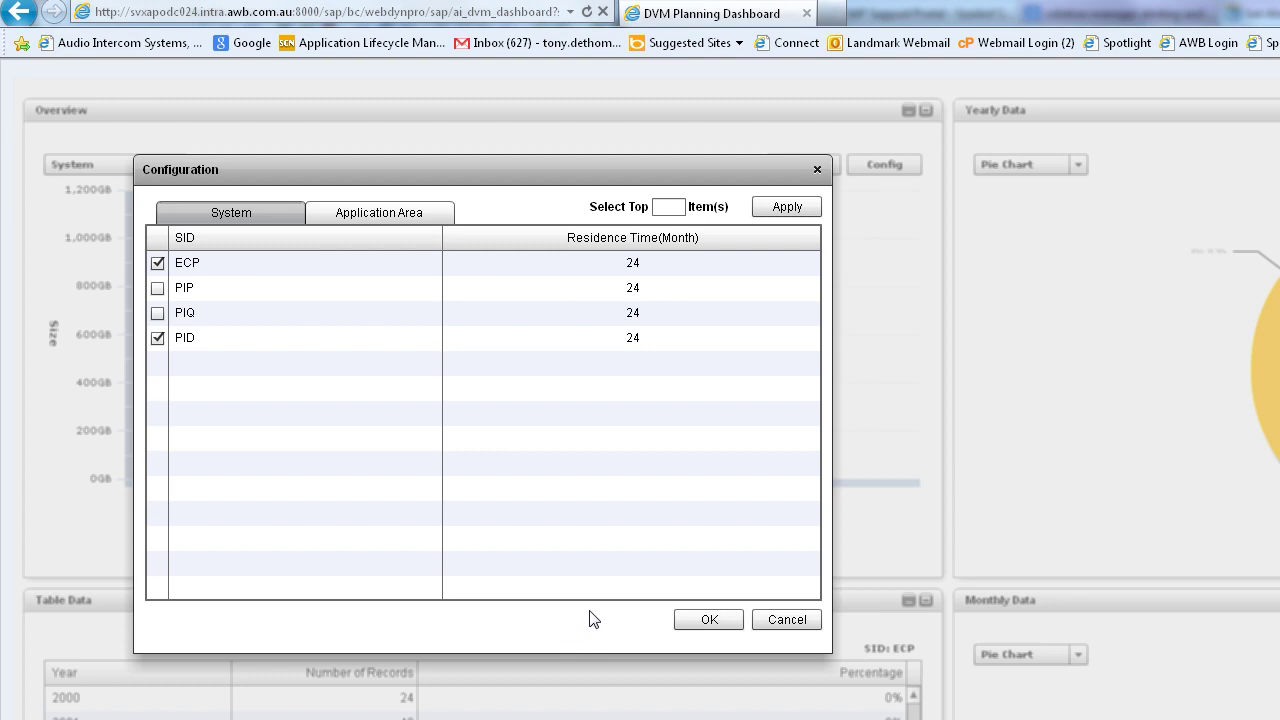
click(784, 621)
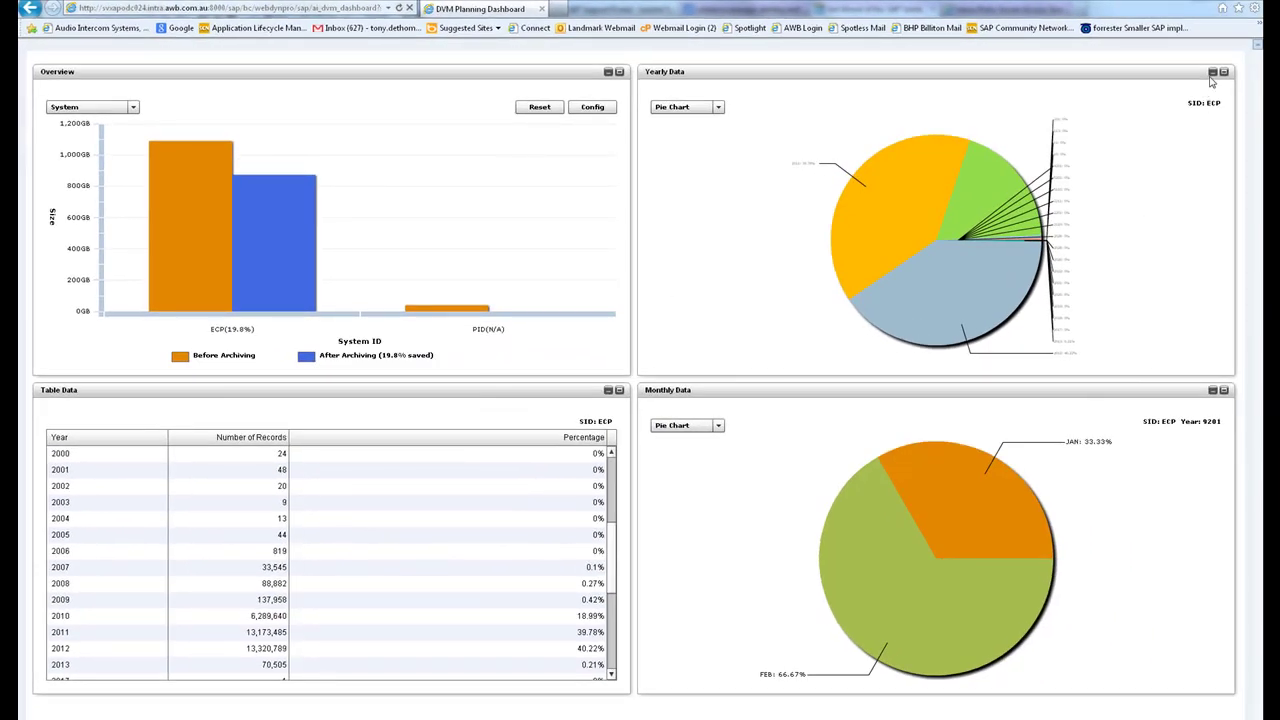
click(1224, 73)
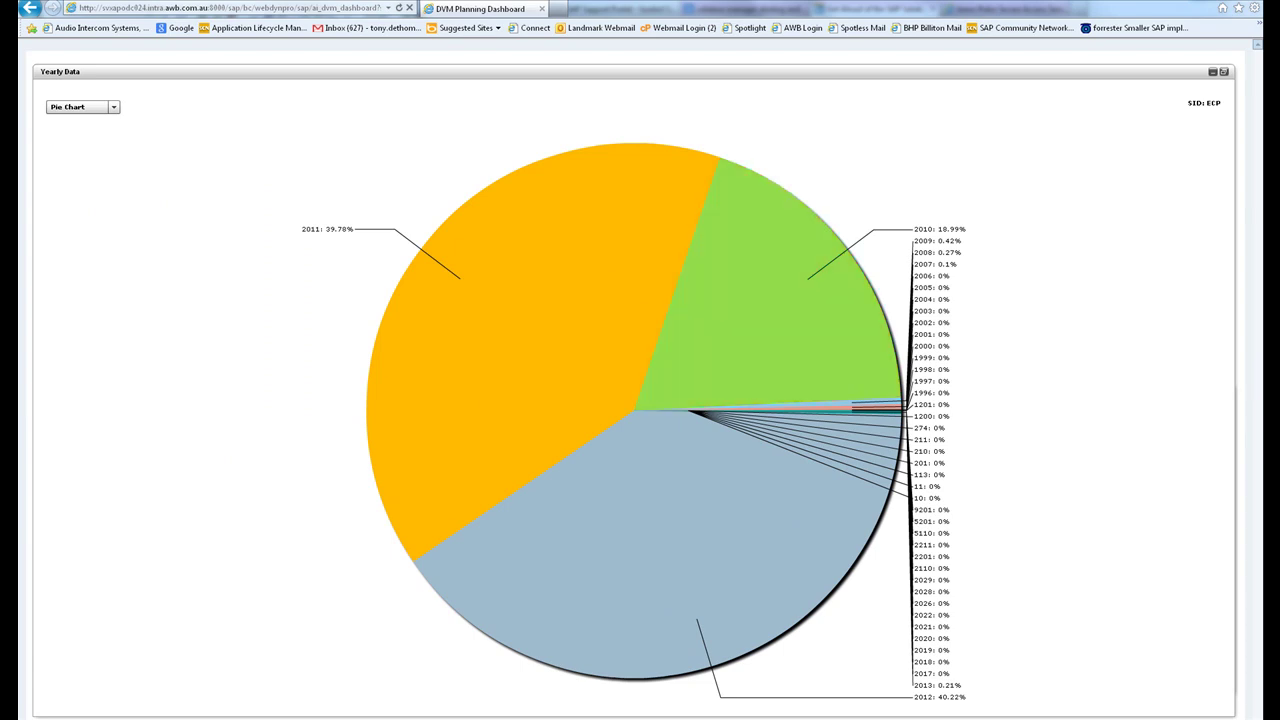
click(1224, 73)
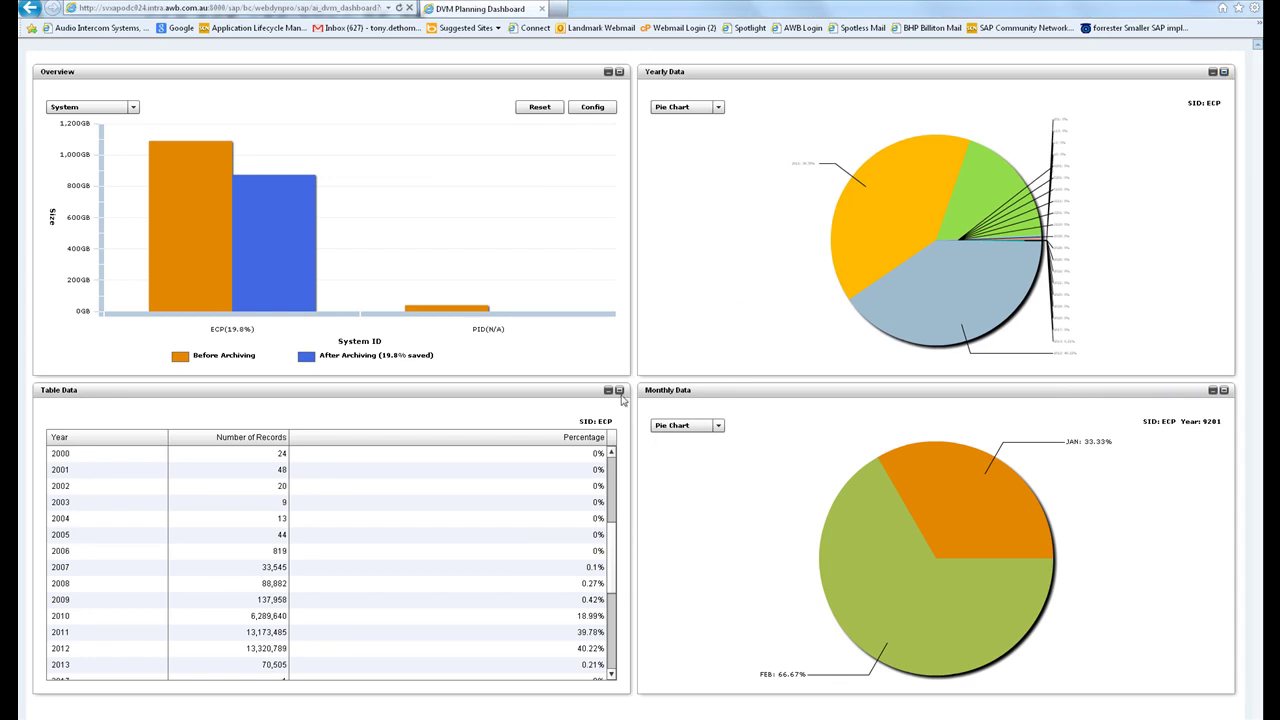
key(alt+Tab)
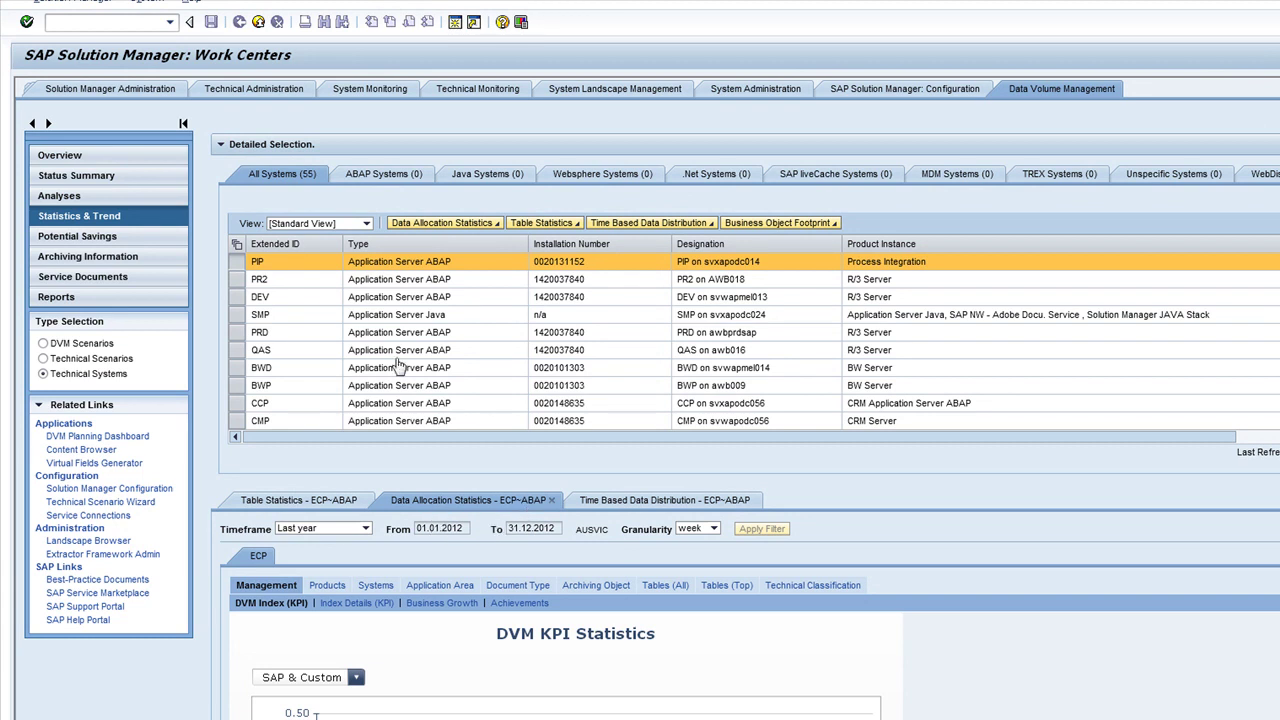
Collapse the systems list and chart ECP Business Growth in records per month for 2012.
click(221, 146)
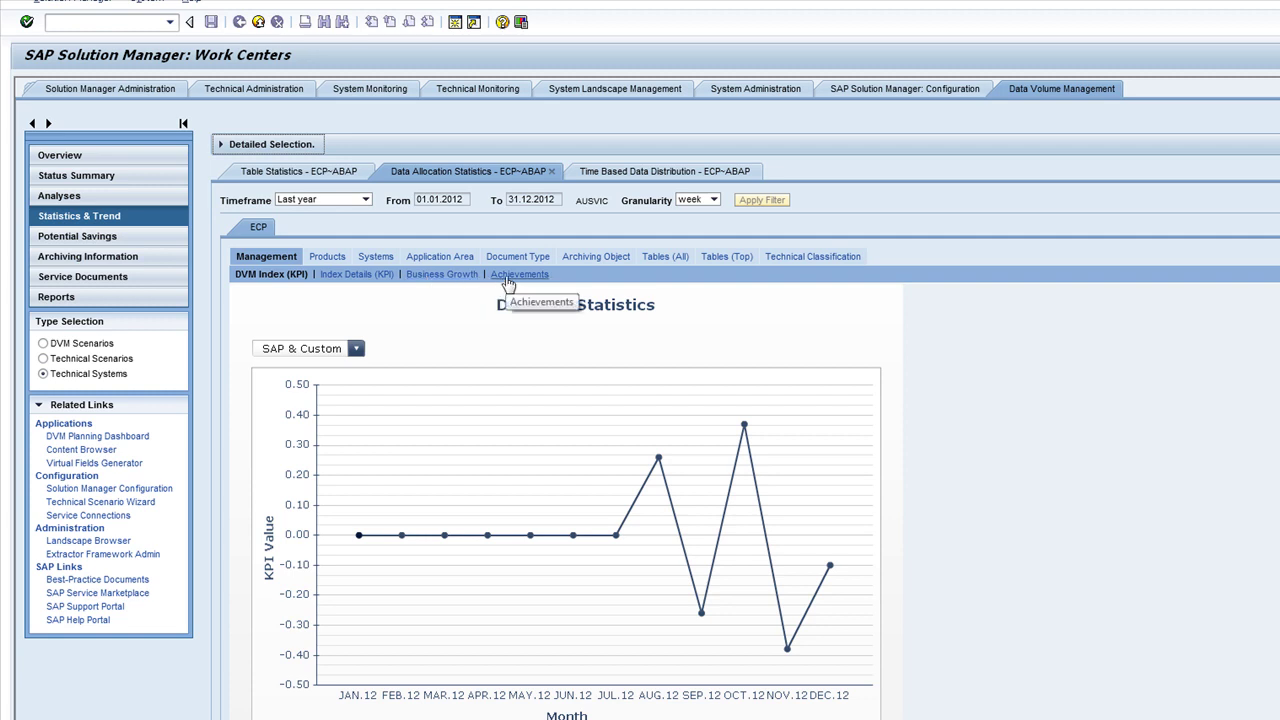
click(438, 283)
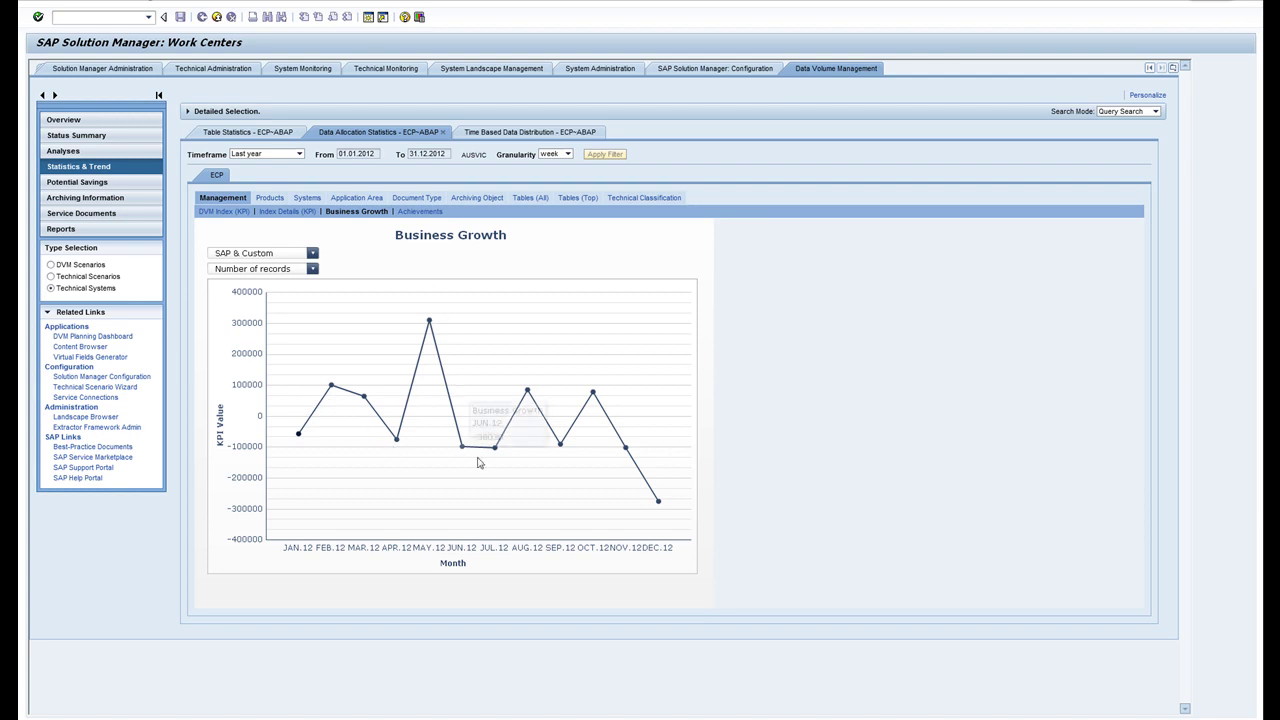
Review the 2012 Business Growth chart, checking the Number of records and SAP & Custom options unchanged.
mouse_move(594, 397)
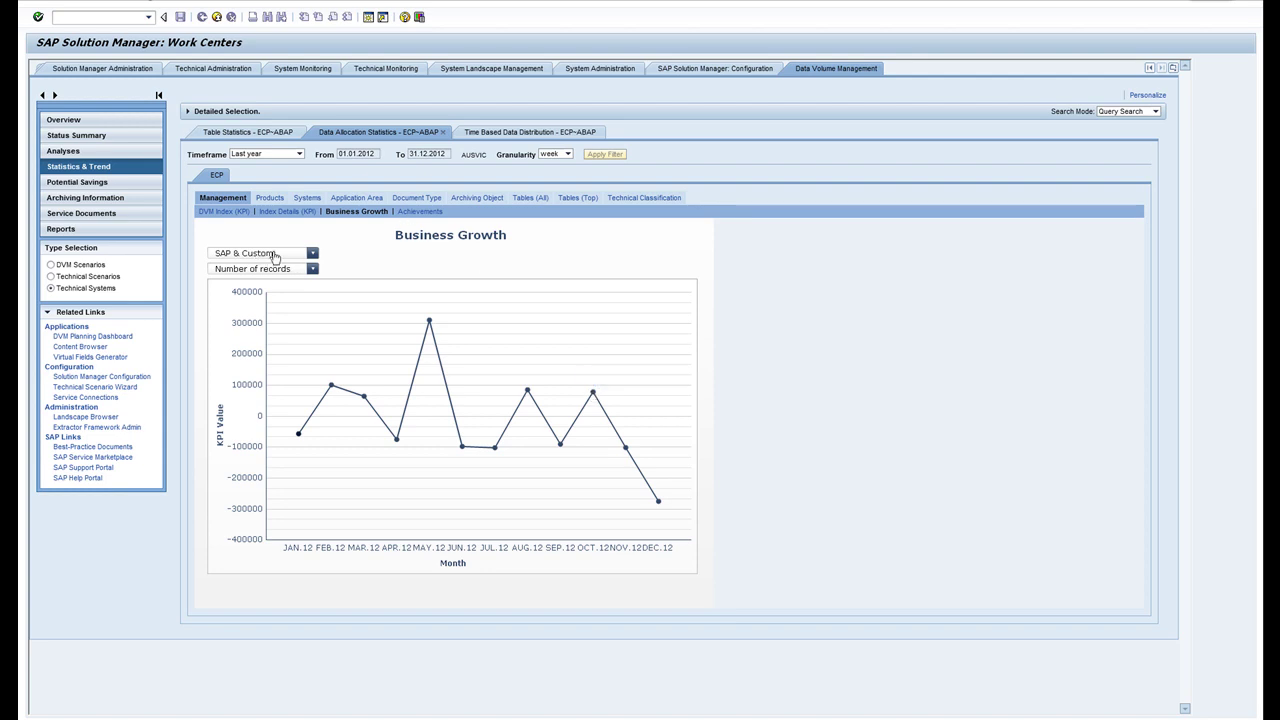
click(312, 269)
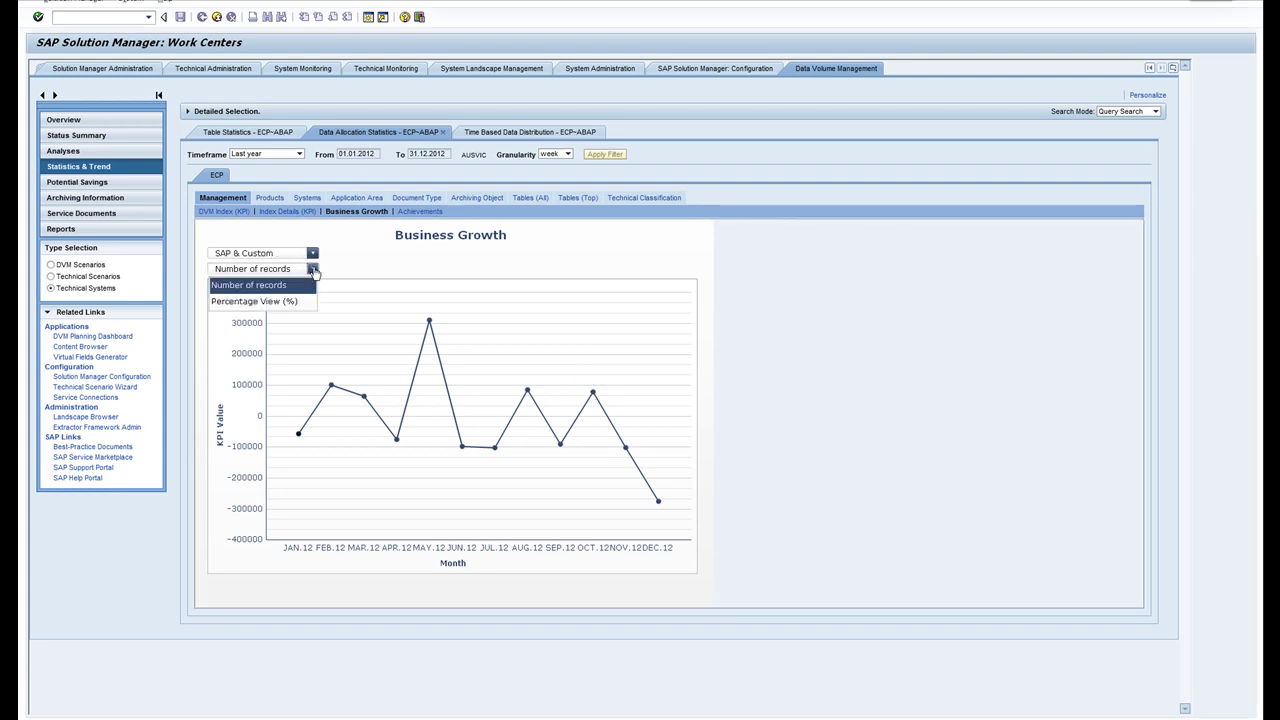
click(312, 254)
click(312, 254)
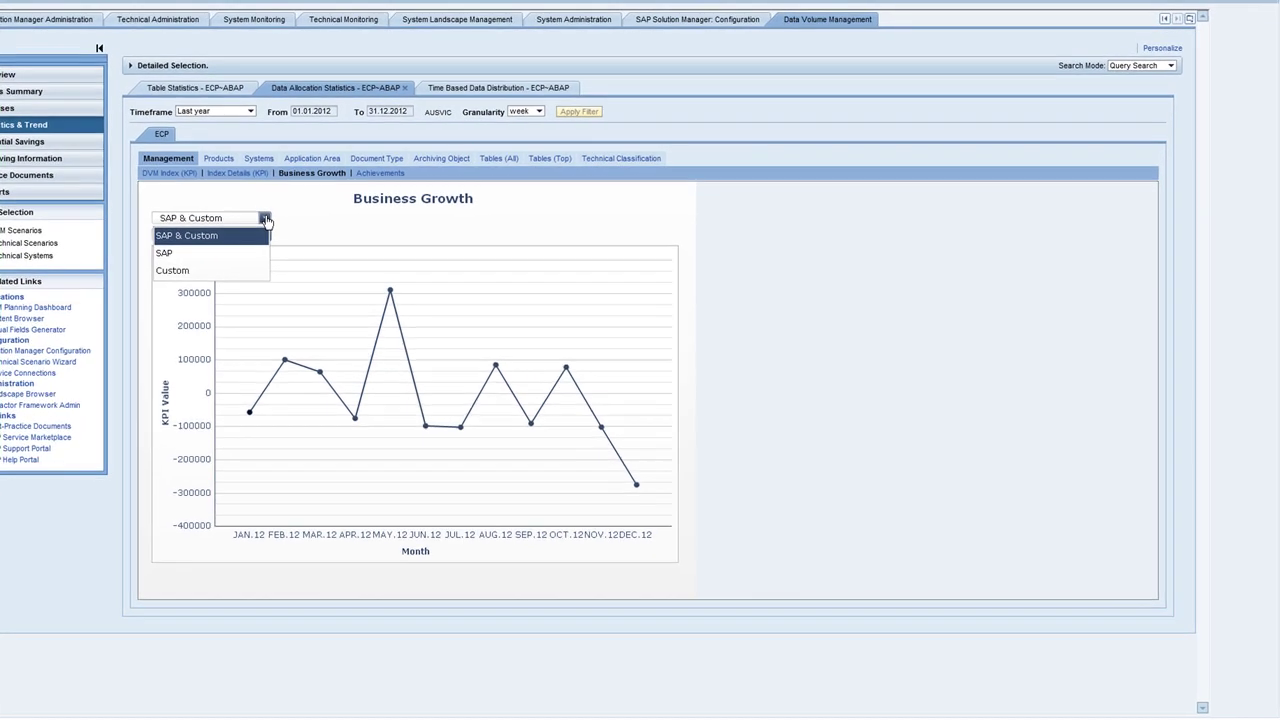
click(312, 254)
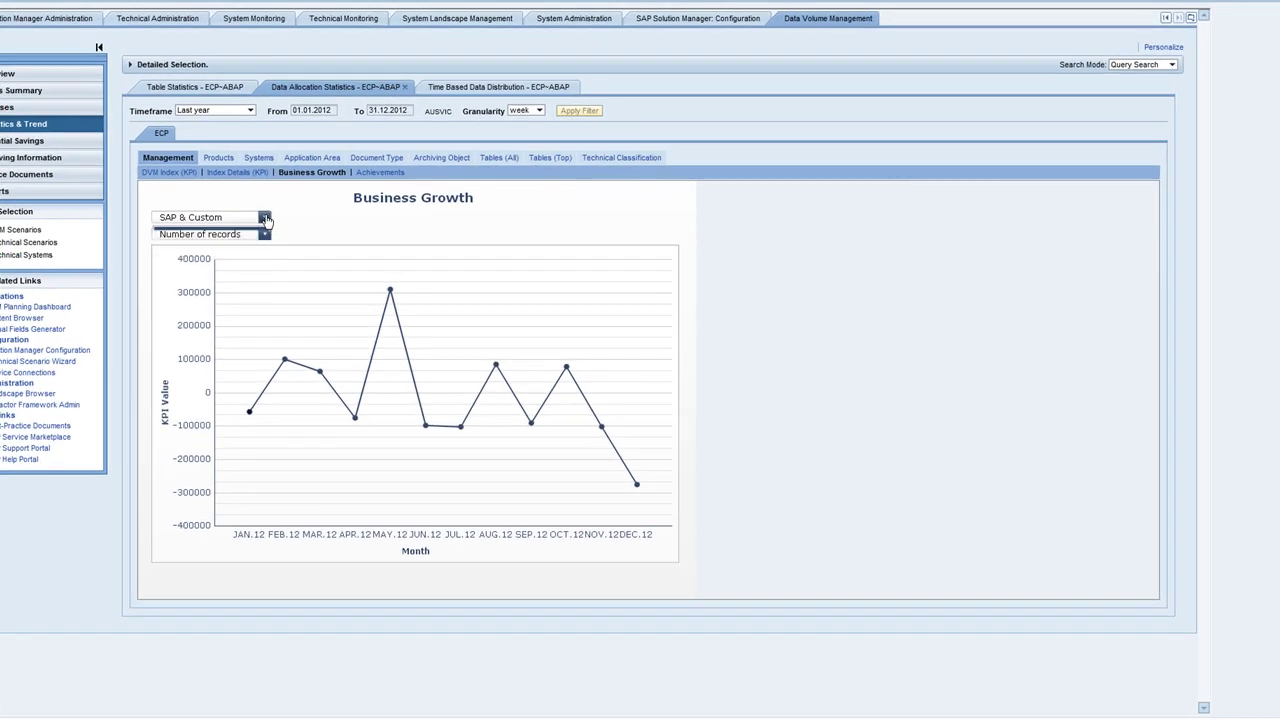
Show the DVM Achievements Archiving Information chart with size without archiving near 1,090,000 MB.
click(380, 172)
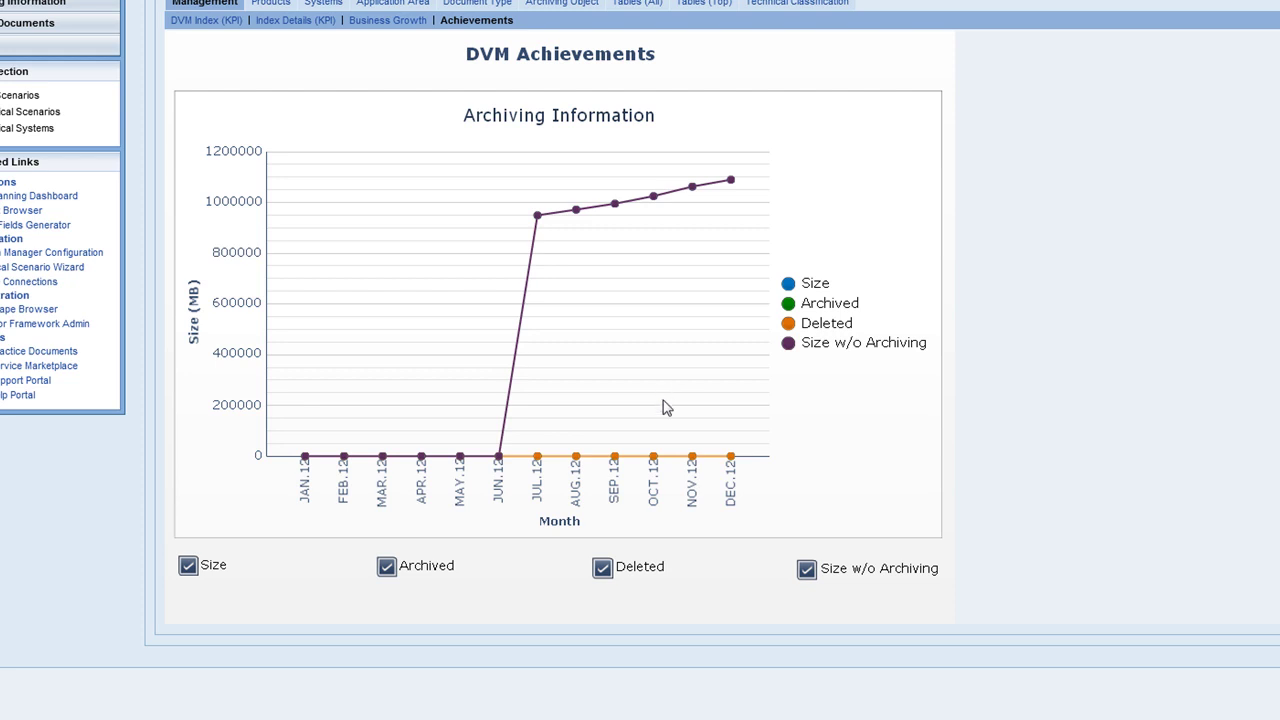
mouse_move(654, 458)
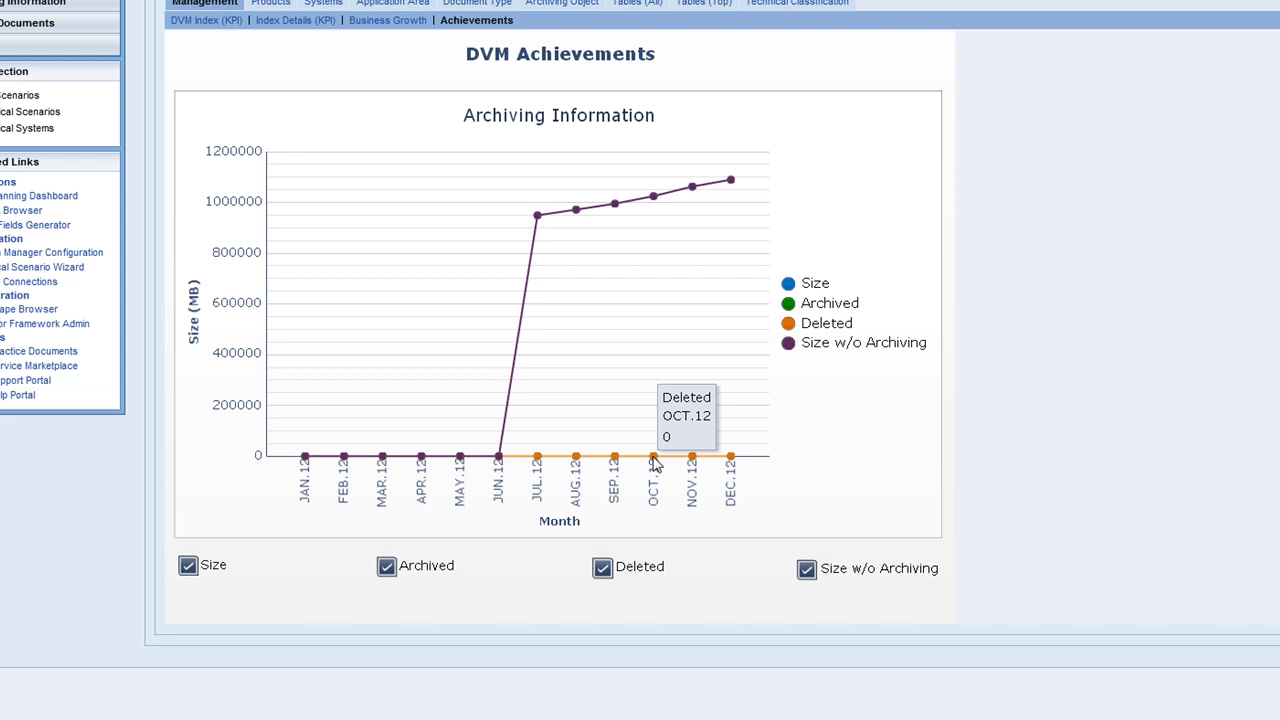